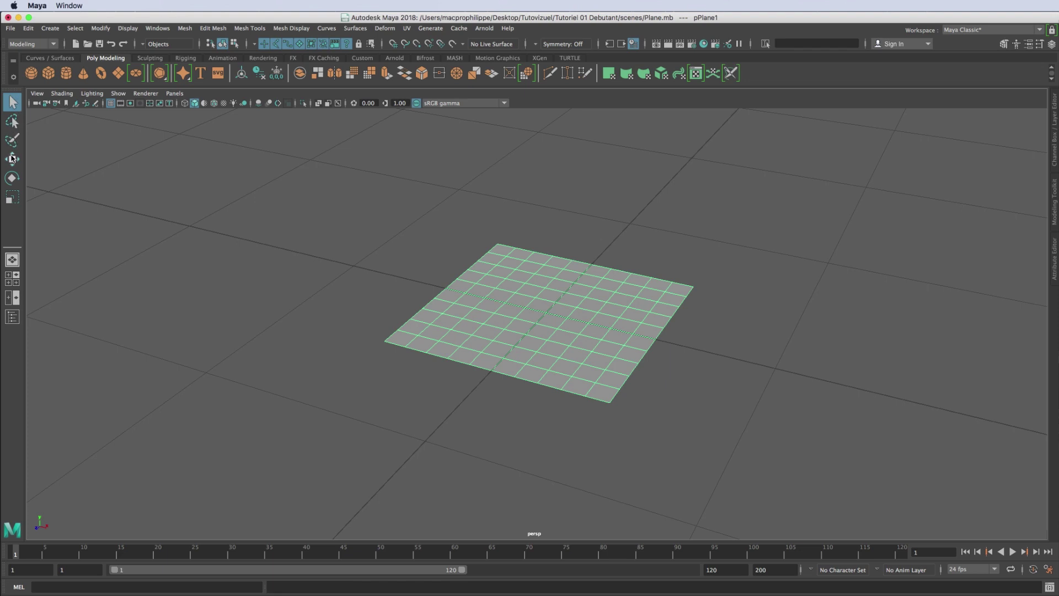
With the Move tool, drag the plane along Z, X and Y, undoing the Y move
left_click(12, 160)
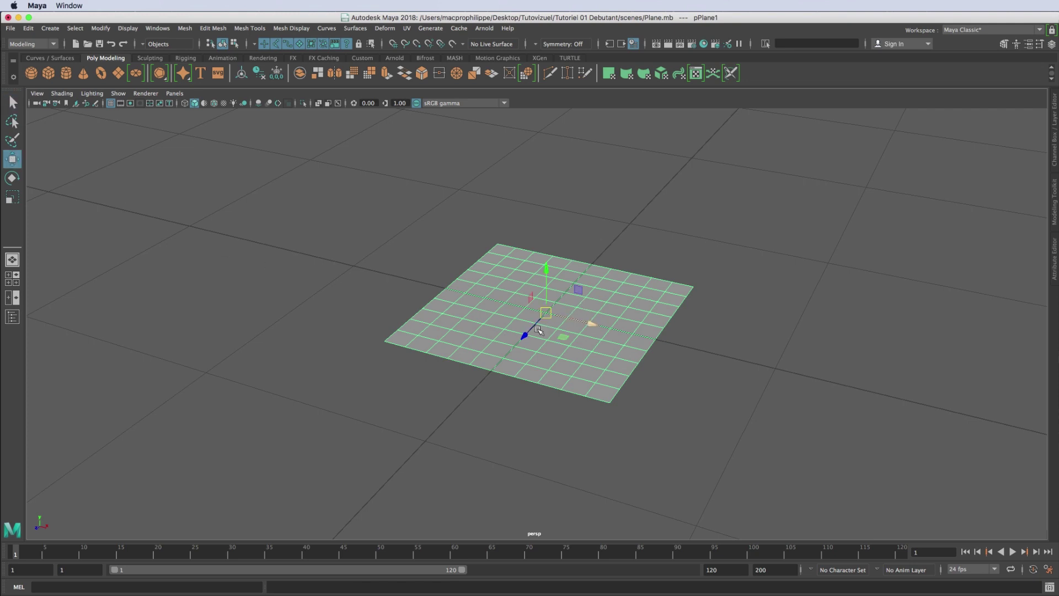
mouse_move(526, 334)
left_mouse_down()
mouse_move(581, 268)
mouse_move(500, 341)
left_mouse_up()
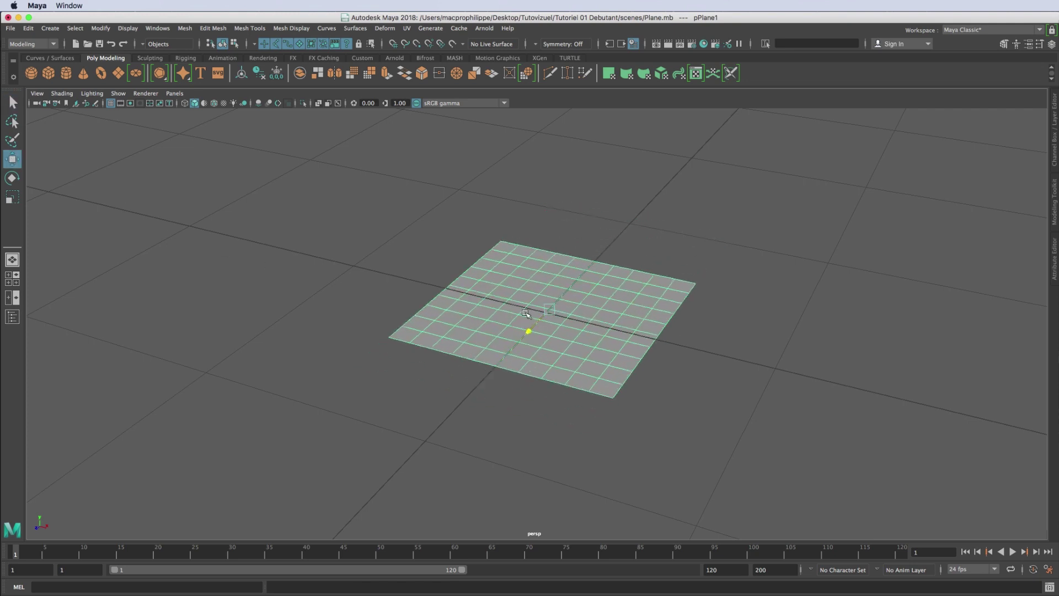
left_click_drag(578, 338, 582, 339)
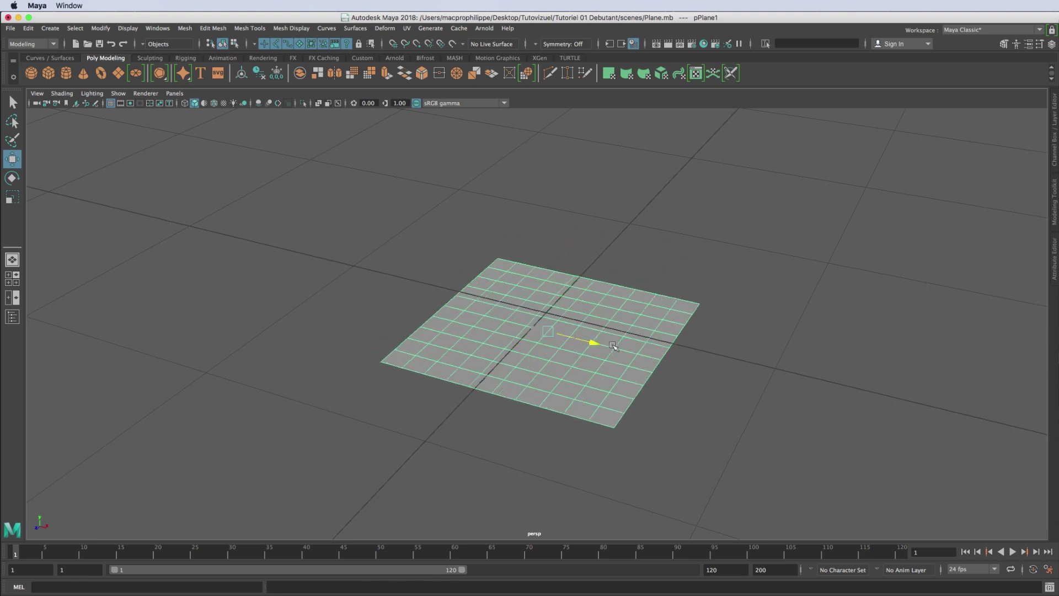
left_click_drag(537, 286, 539, 200)
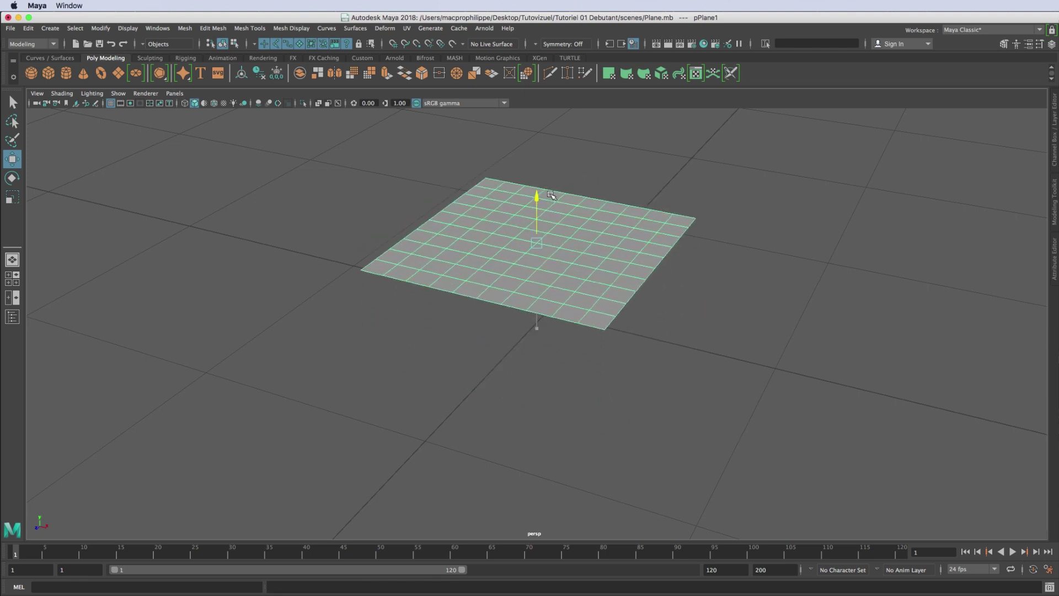
key("ctrl+z")
key("ctrl+z")
key("ctrl+z")
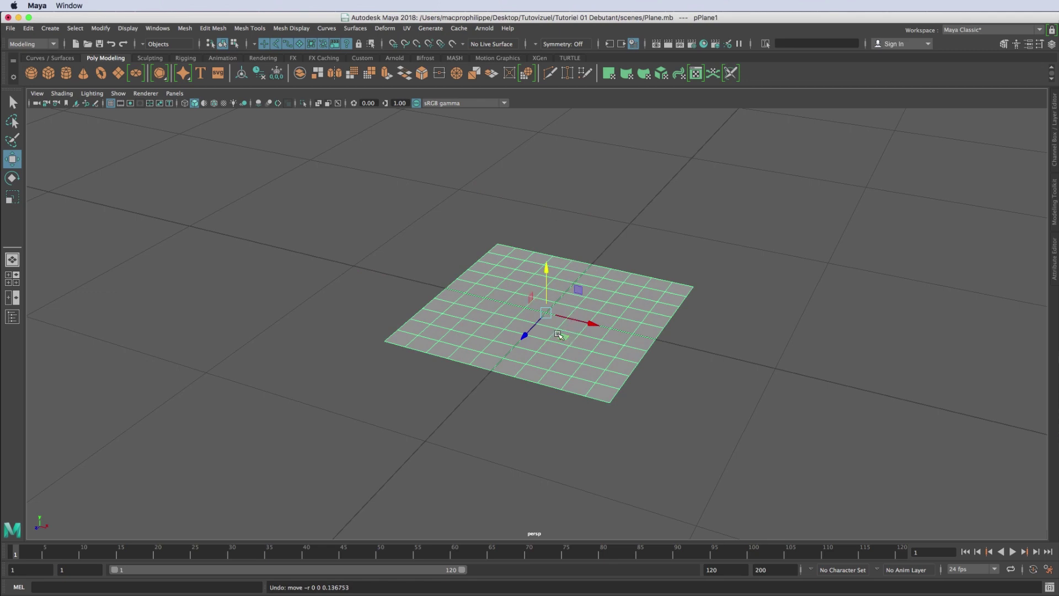
Drag the plane freely across the grid twice, undoing each move
mouse_move(564, 338)
left_mouse_down()
mouse_move(670, 411)
mouse_move(762, 425)
mouse_move(430, 272)
mouse_move(753, 403)
mouse_move(578, 247)
mouse_move(594, 291)
left_mouse_up()
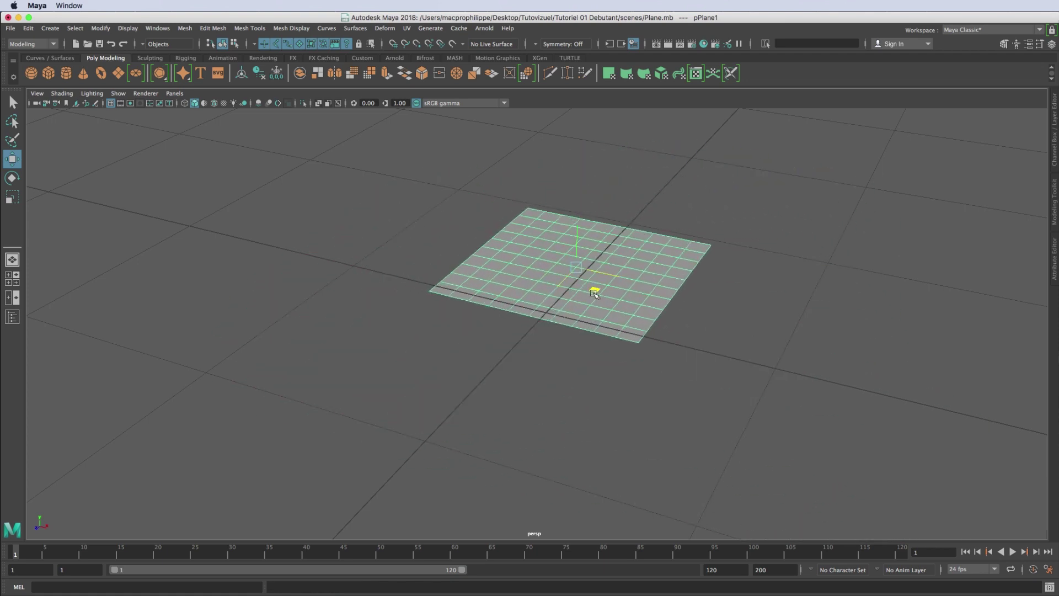
key("ctrl+z")
mouse_move(528, 299)
left_mouse_down()
mouse_move(521, 269)
mouse_move(406, 275)
mouse_move(467, 368)
mouse_move(614, 214)
mouse_move(539, 276)
mouse_move(590, 286)
mouse_move(553, 166)
mouse_move(622, 319)
mouse_move(549, 228)
left_mouse_up()
key("ctrl+z")
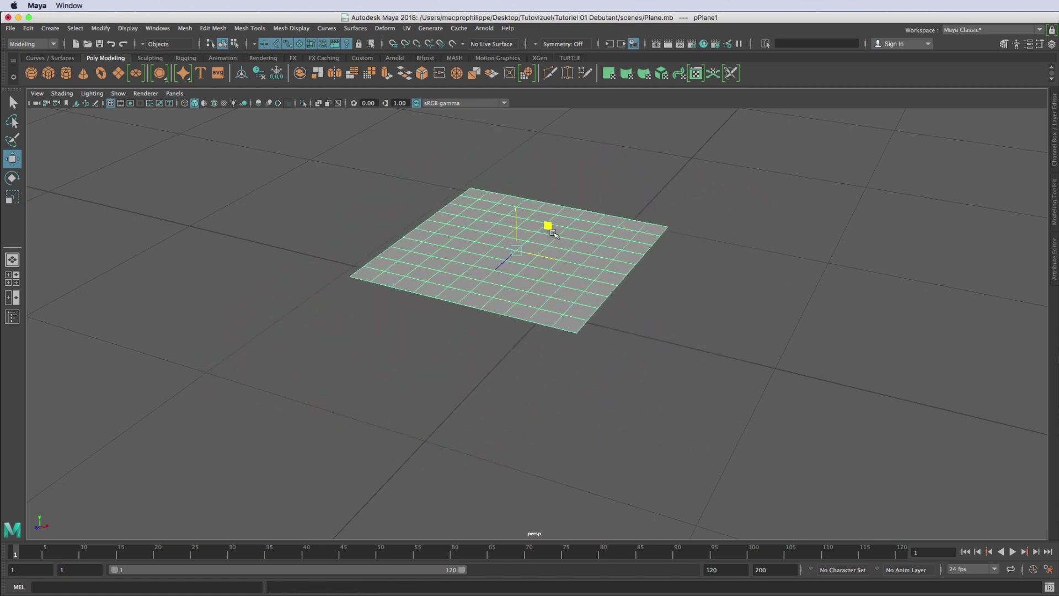
key("ctrl+z")
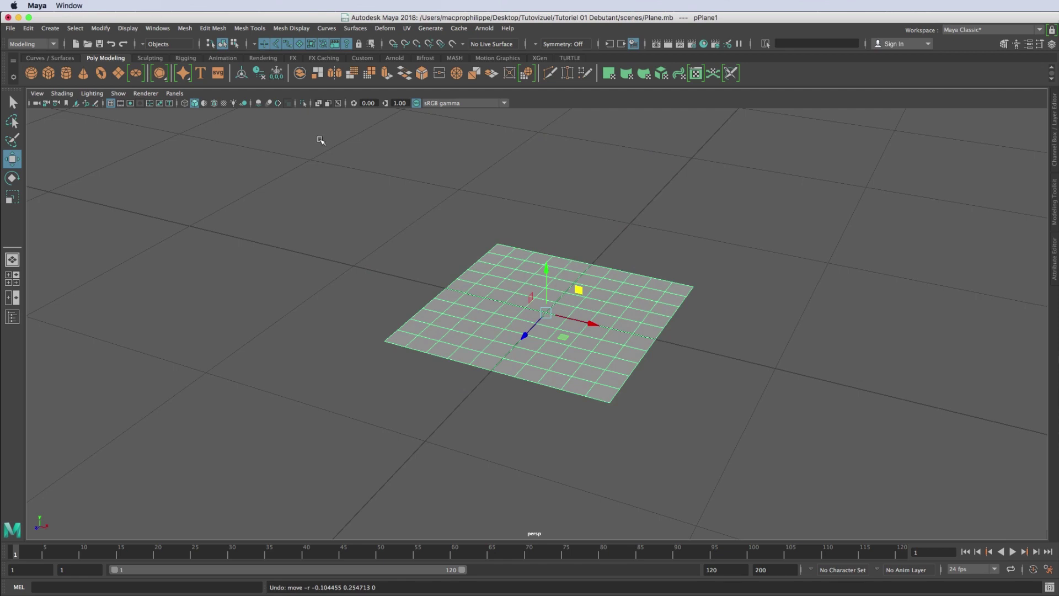
Tilt the plane three ways with the Rotate tool, undoing each rotation so it lies flat
left_click(12, 178)
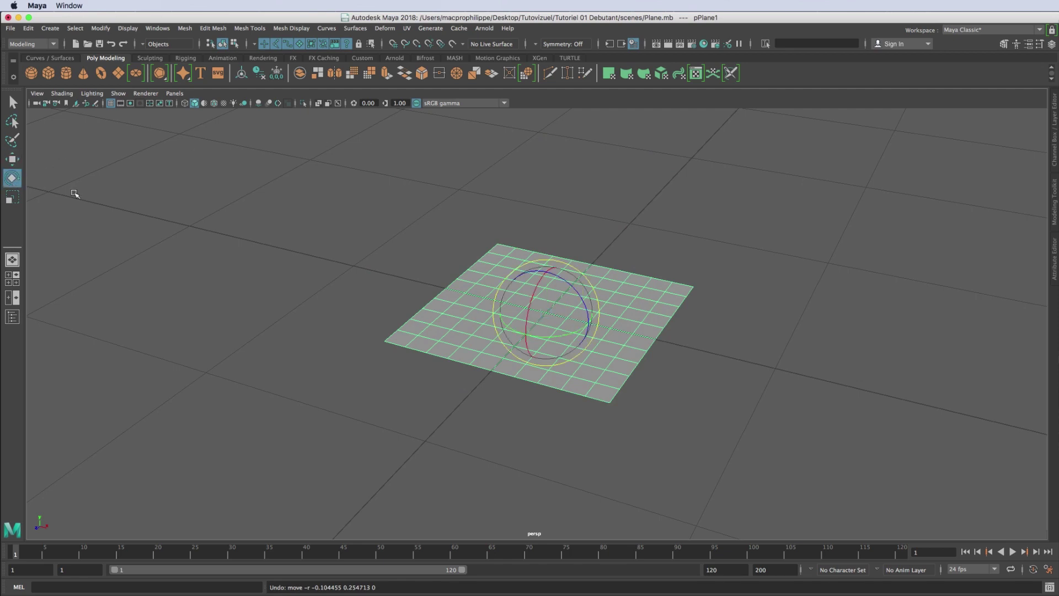
mouse_move(570, 289)
left_mouse_down()
mouse_move(565, 282)
mouse_move(572, 295)
left_mouse_up()
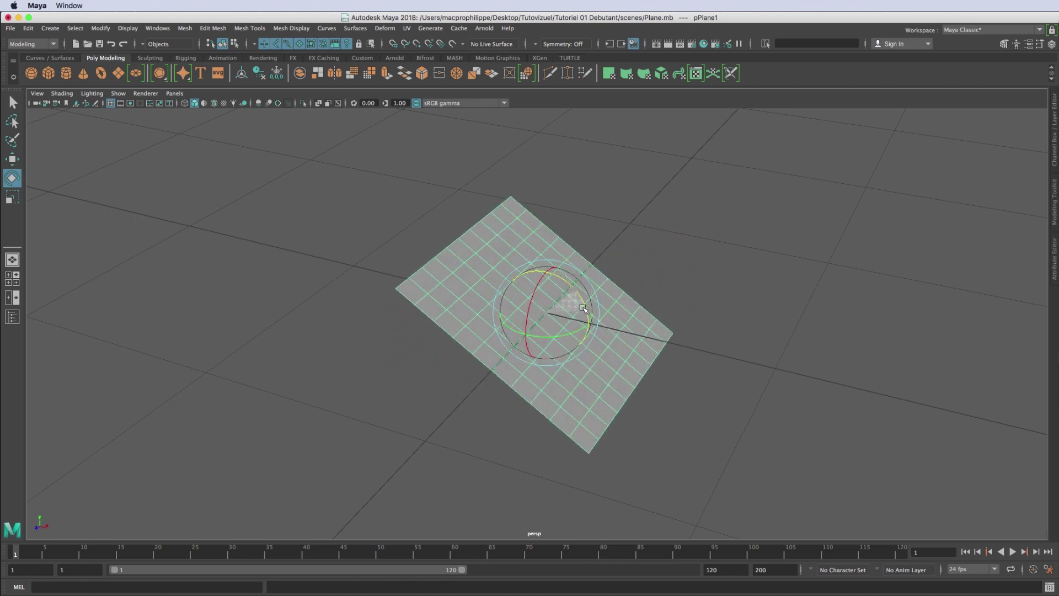
key("ctrl+z")
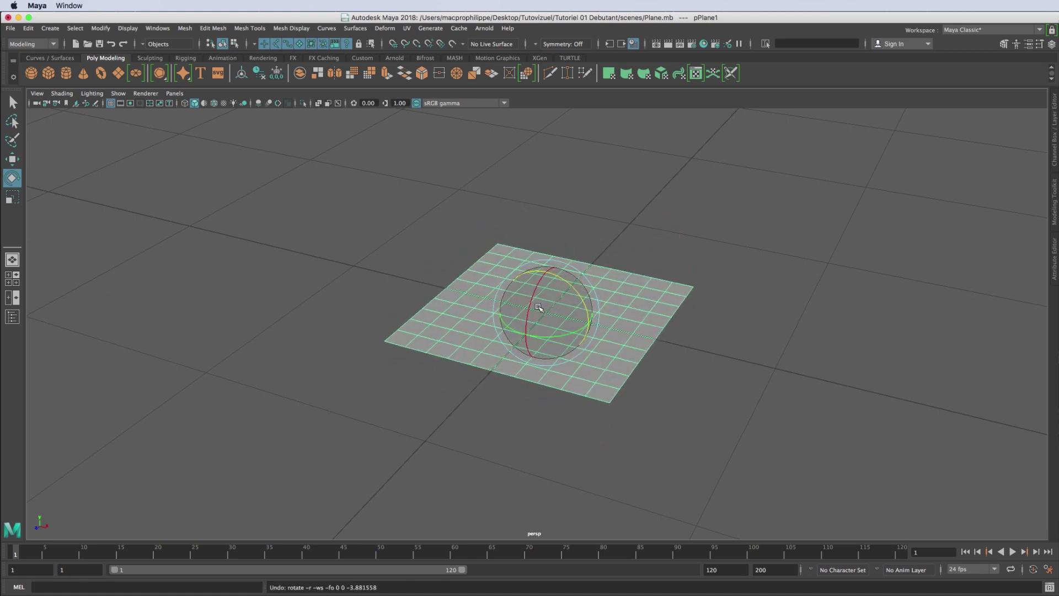
mouse_move(527, 309)
left_mouse_down()
mouse_move(535, 303)
mouse_move(549, 334)
left_mouse_up()
key("ctrl+z")
key("ctrl+z")
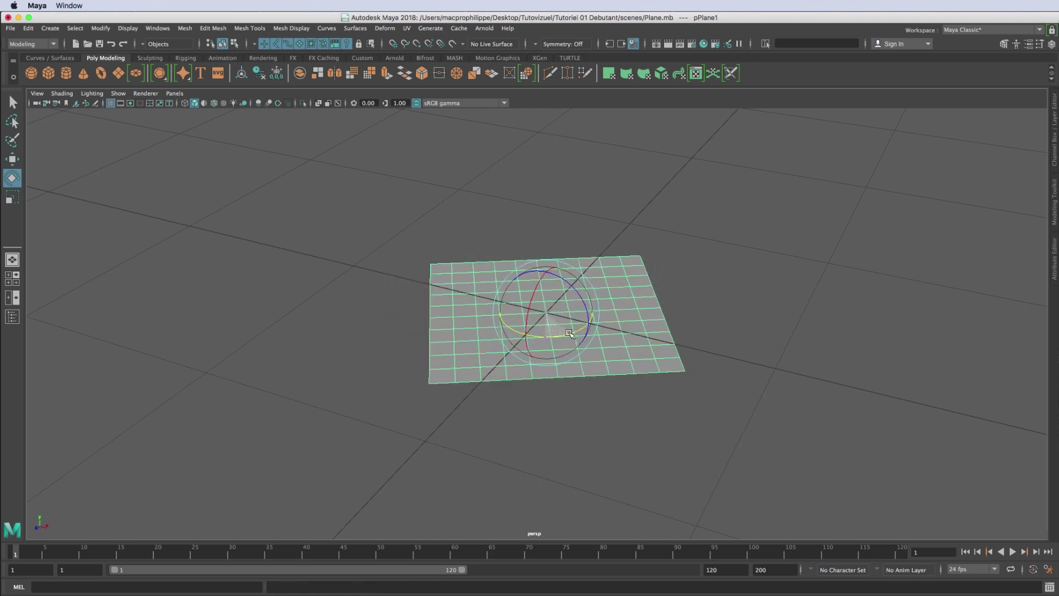
key("ctrl+z")
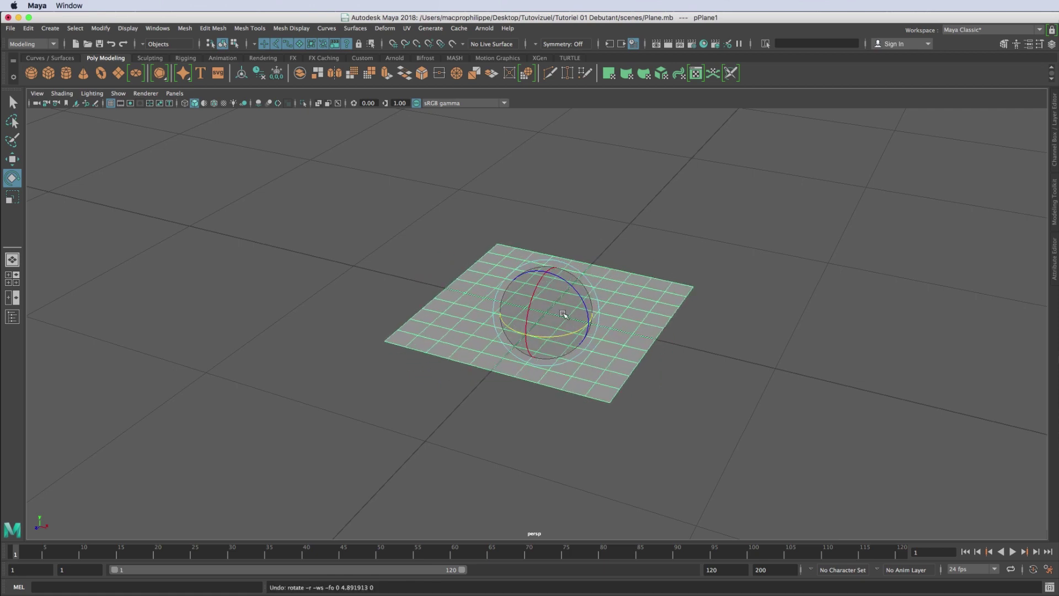
left_click_drag(557, 310, 572, 319)
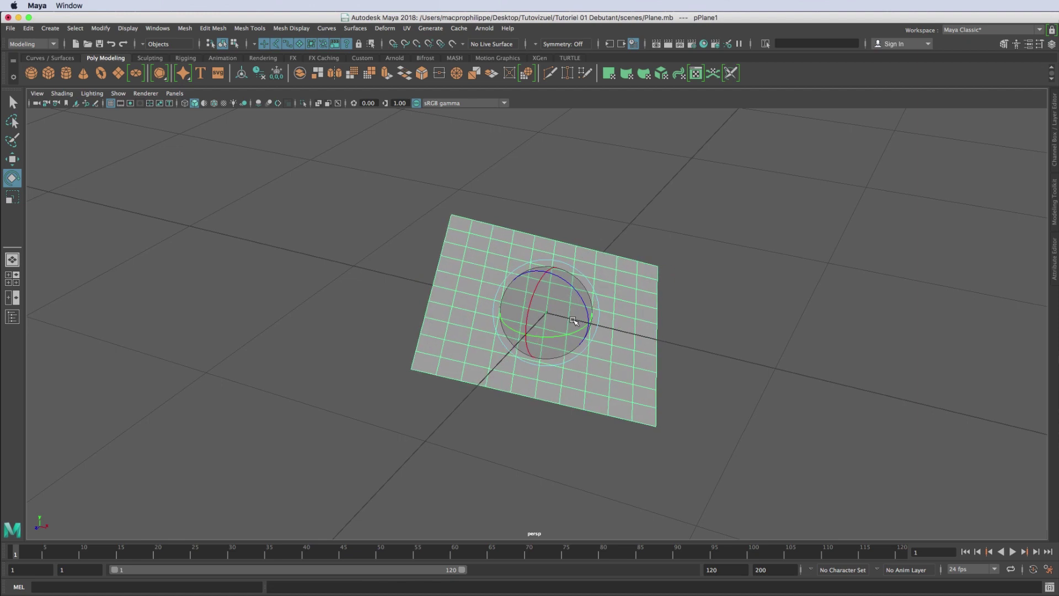
key("ctrl+z")
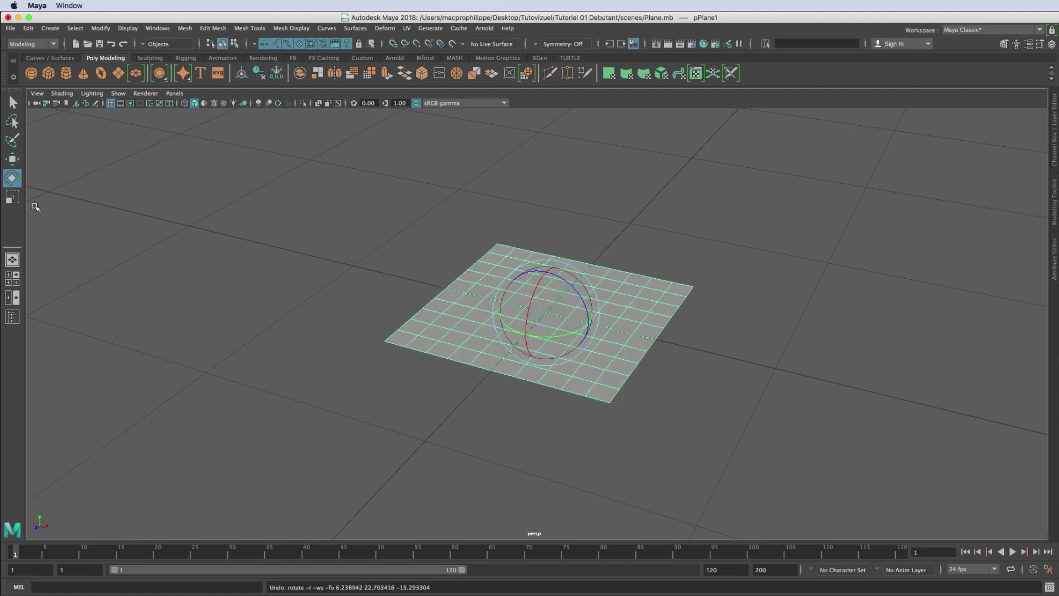
With the Scale tool, stretch the plane along X, Z and Y, undoing the X stretch
left_click(12, 198)
left_click_drag(591, 323, 664, 340)
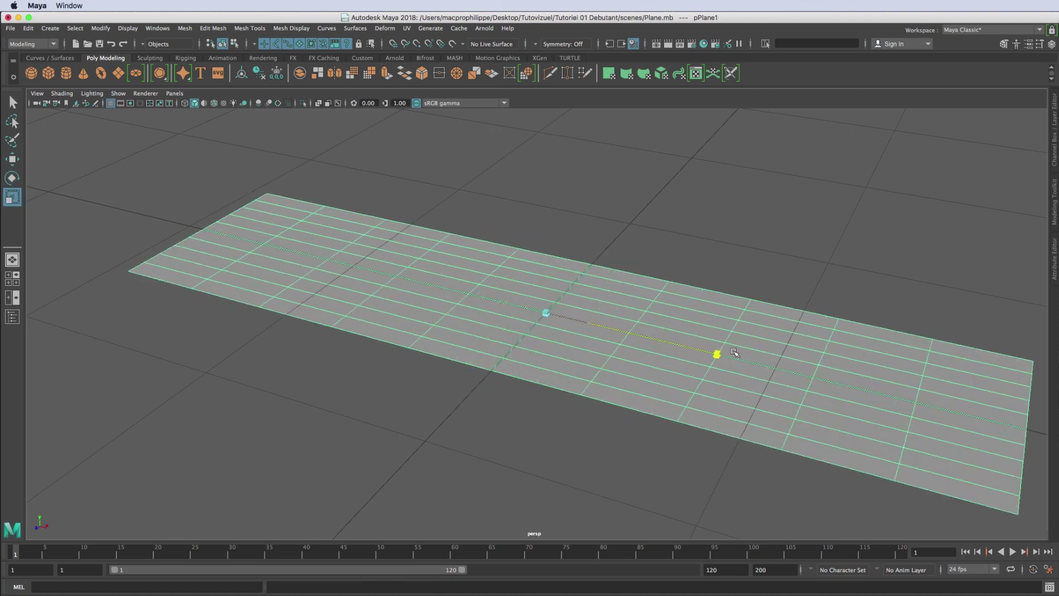
key("ctrl+z")
left_click_drag(525, 335, 526, 353)
left_click_drag(546, 272, 571, 214)
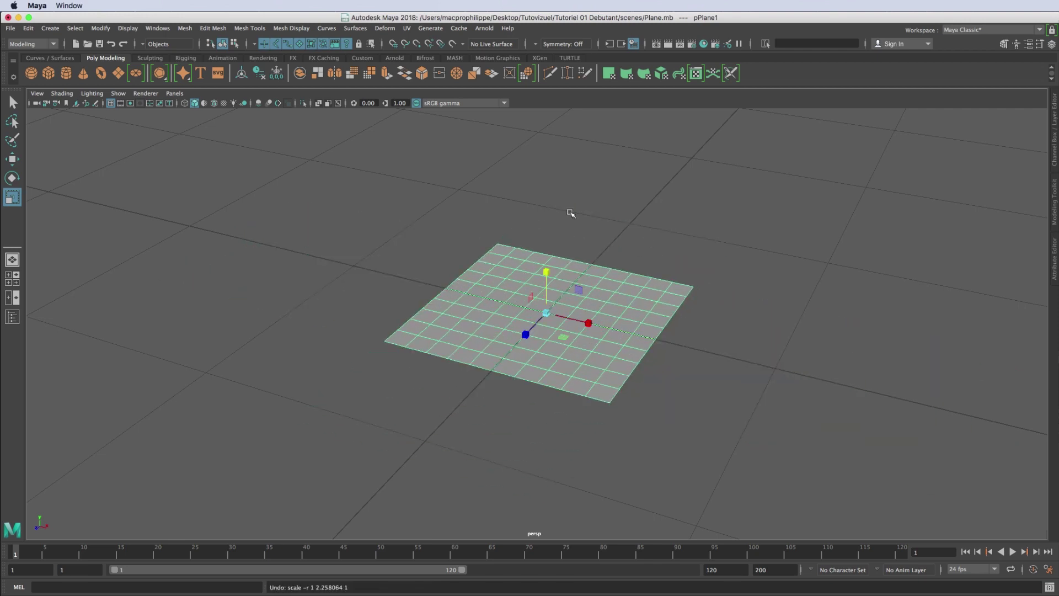
Cycle through the W, E and R tool shortcuts, finishing on the Move tool
key("w")
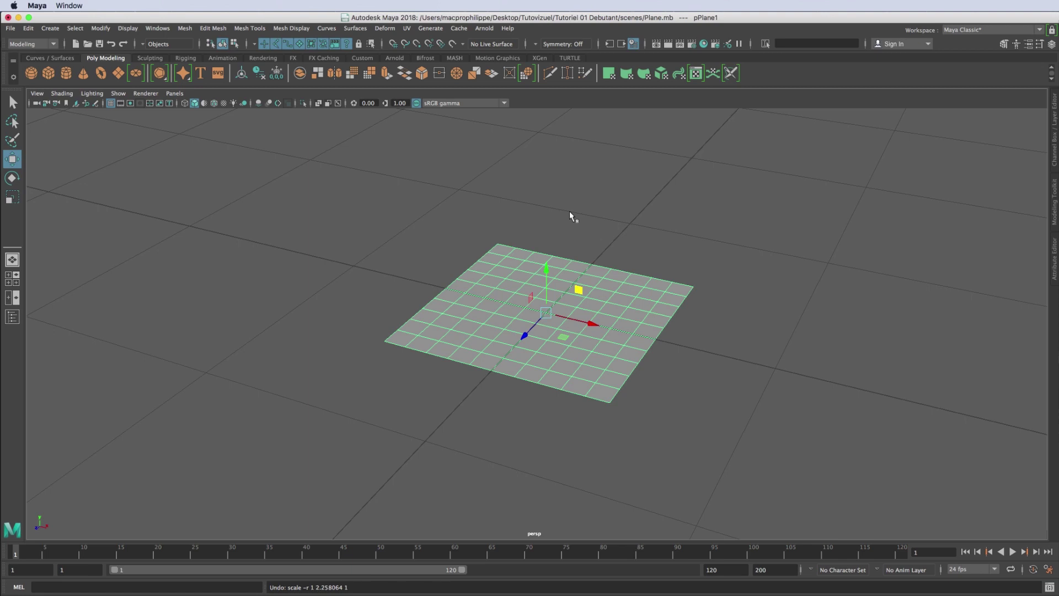
key("r")
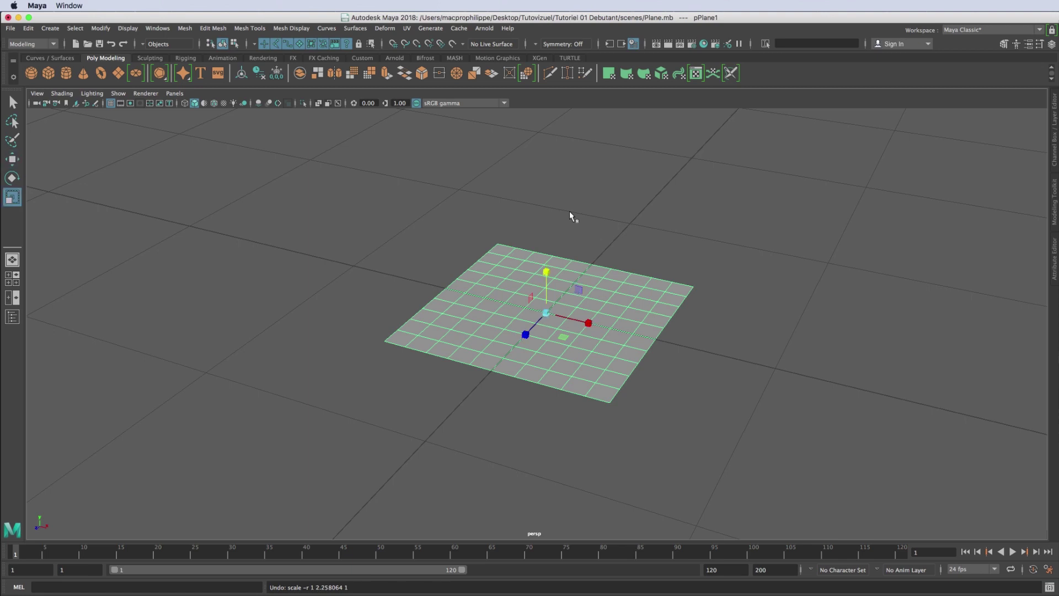
key("e")
key("r")
key("e")
key("w")
key("e")
key("r")
key("e")
key("w")
key("e")
key("r")
key("w")
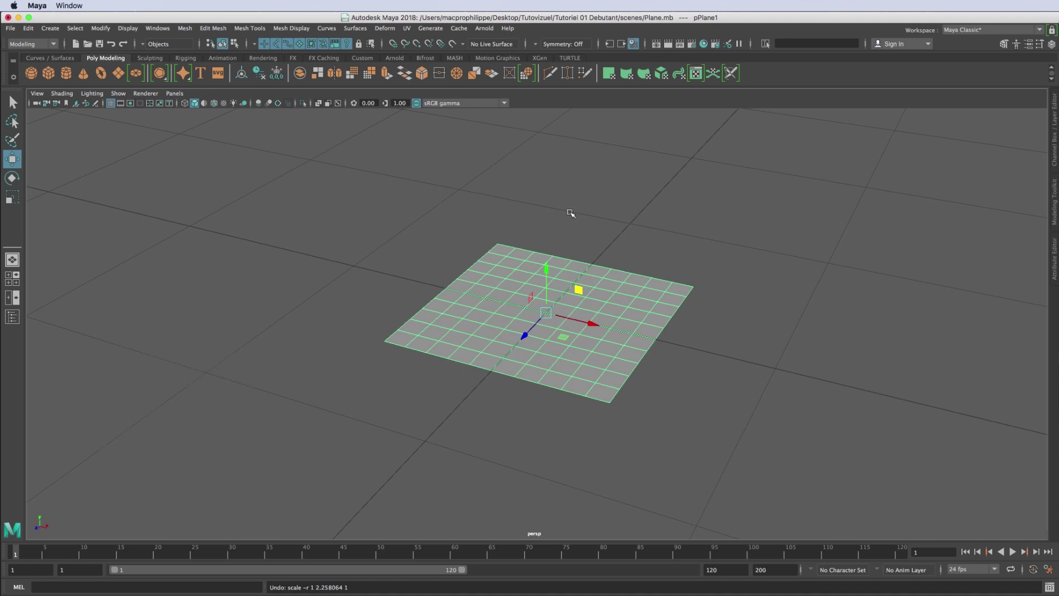
Dolly in on the plane and switch to component mode to display its vertices
middle_click_drag(561, 261, 780, 331)
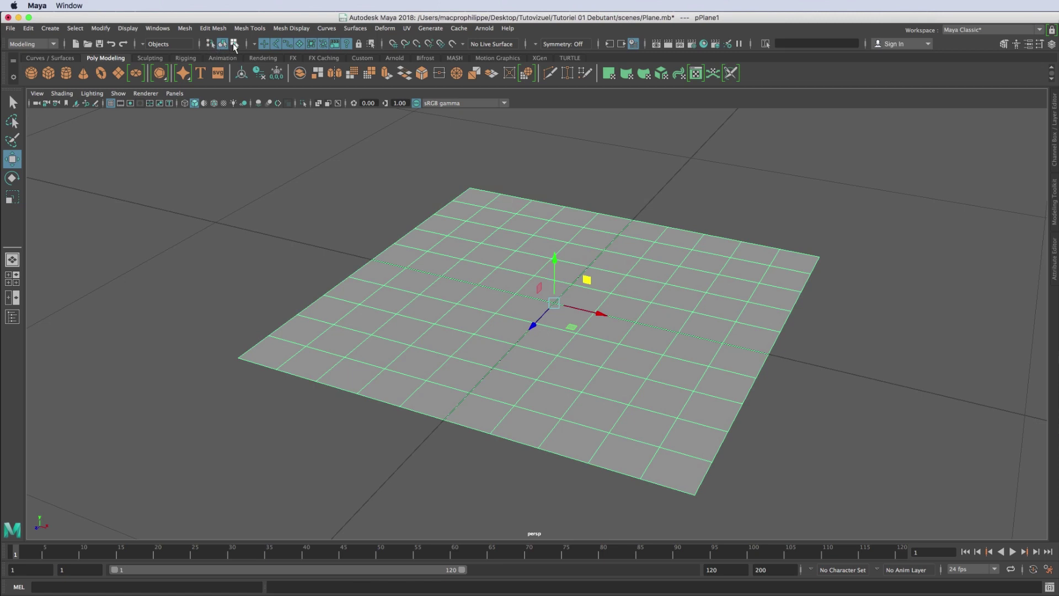
left_click(234, 44)
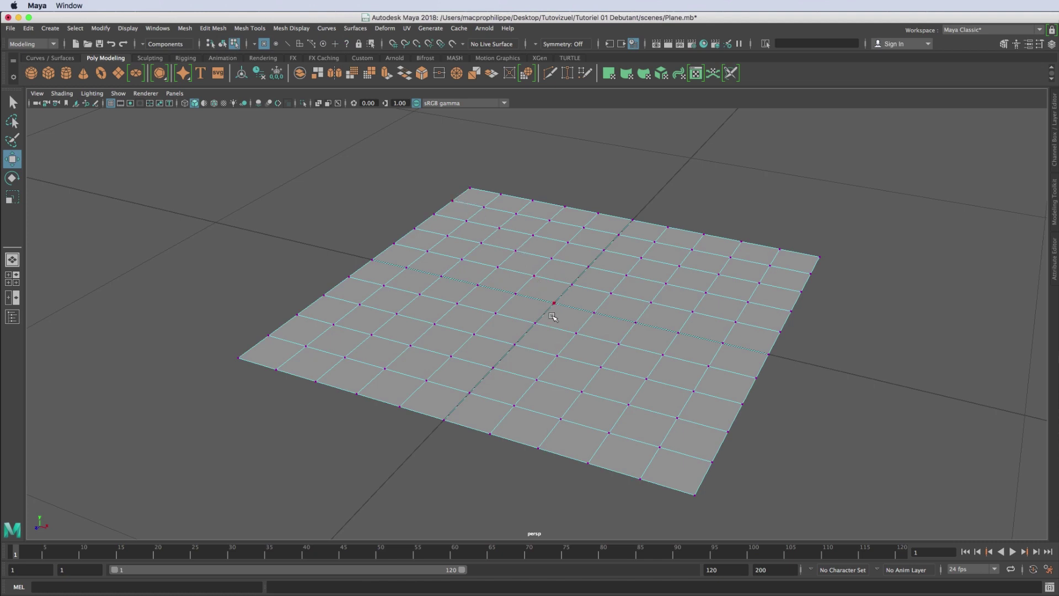
left_click(600, 367)
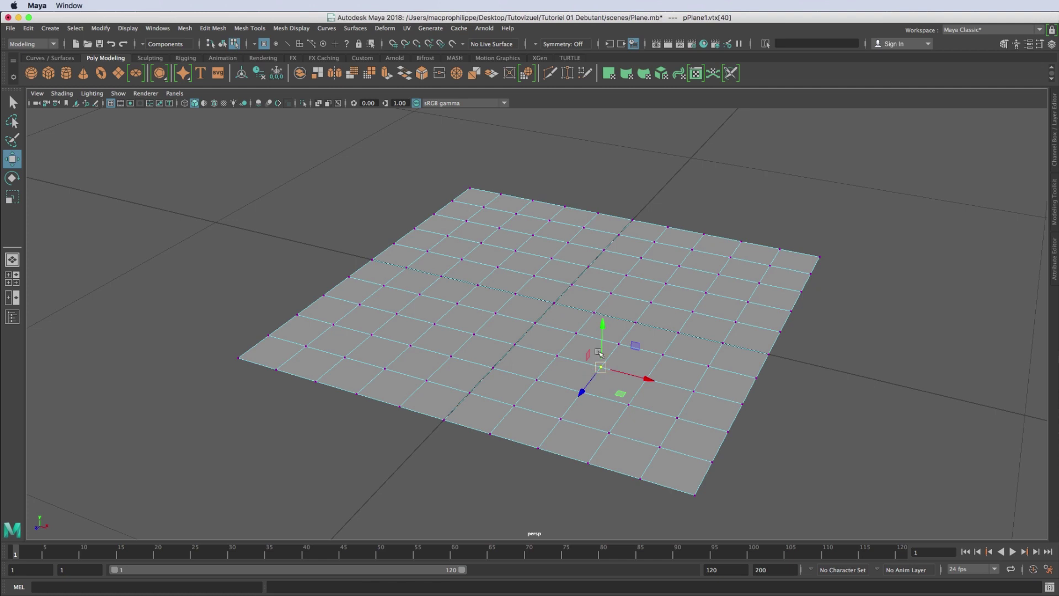
mouse_move(604, 330)
left_mouse_down()
mouse_move(602, 282)
mouse_move(601, 322)
left_mouse_up()
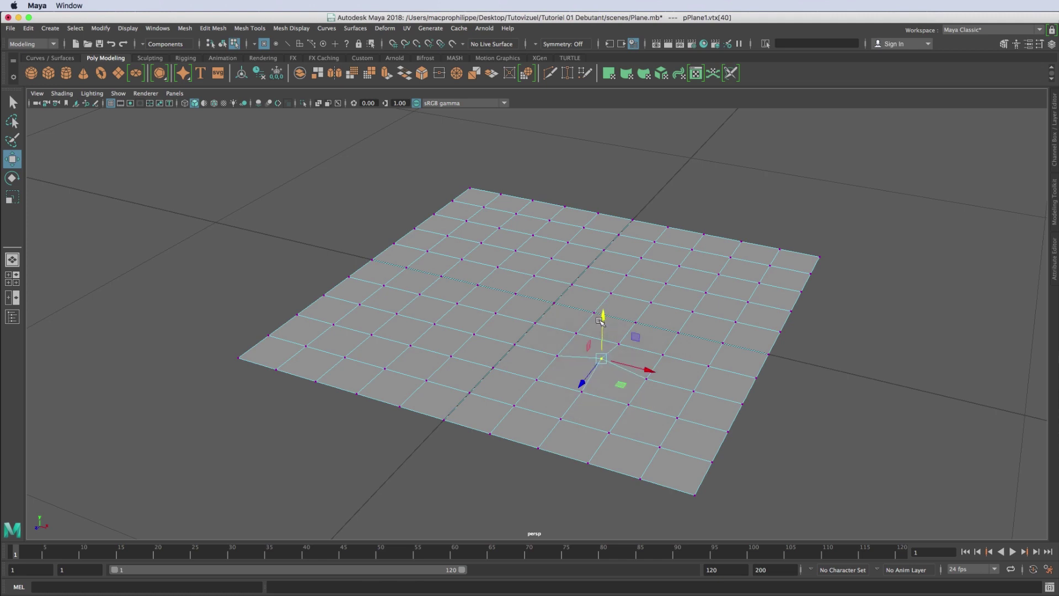
left_click_drag(634, 367, 629, 369)
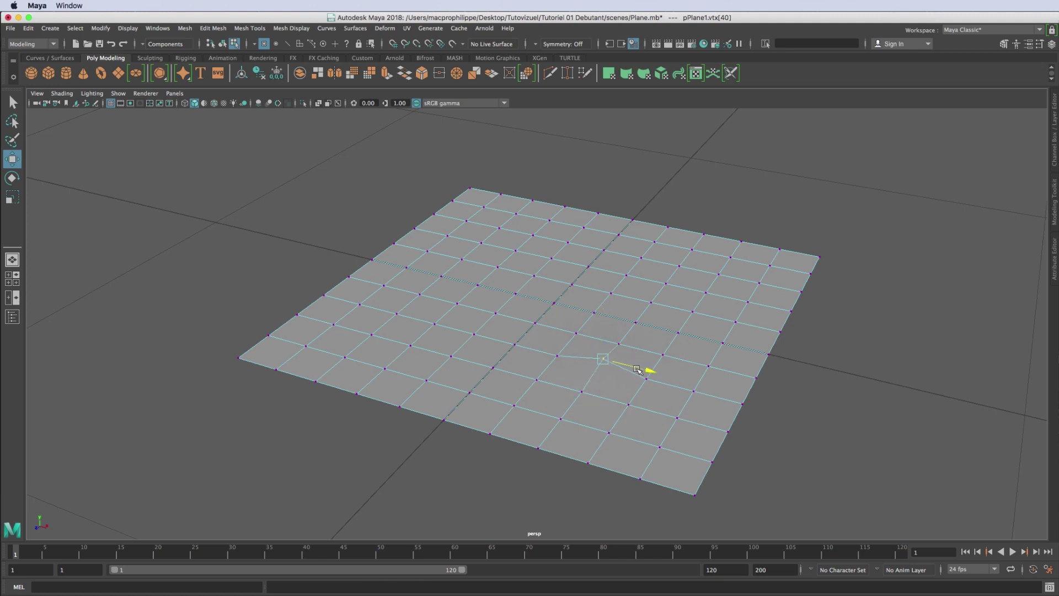
key("ctrl+z")
key("ctrl+z")
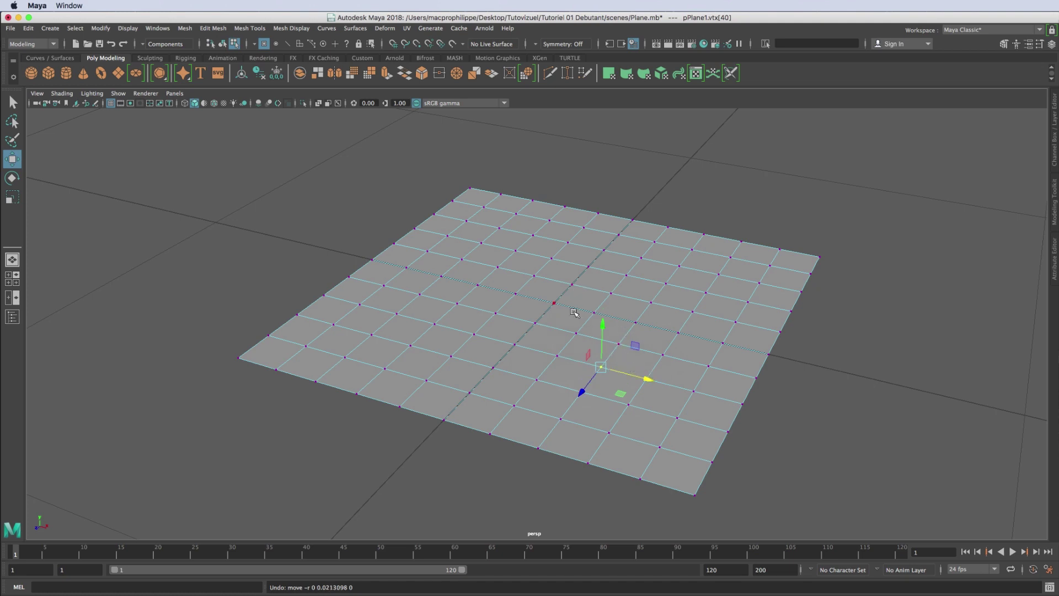
key("e")
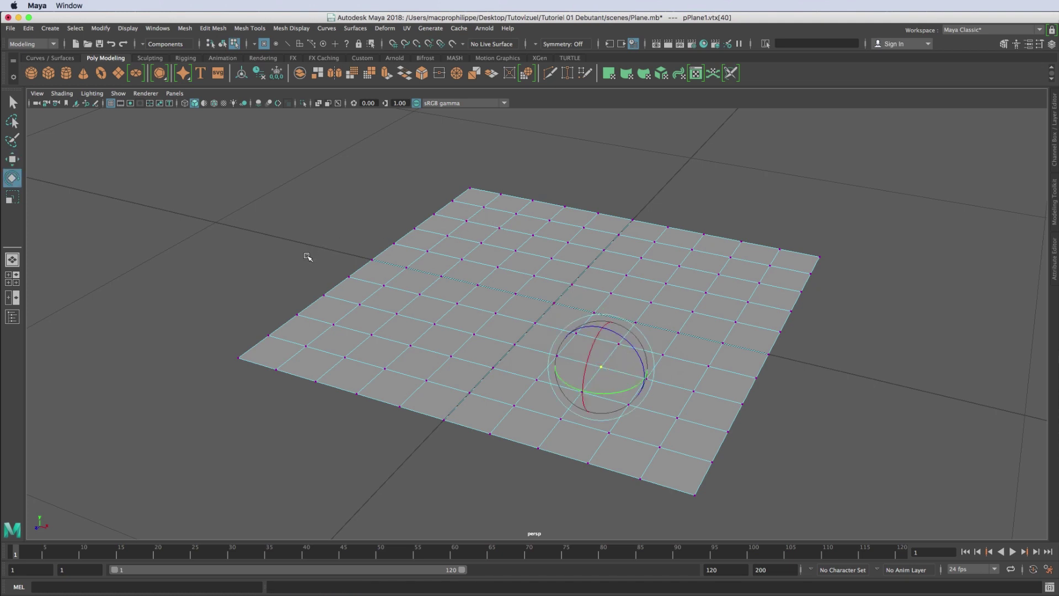
left_click_drag(308, 254, 542, 341)
left_click_drag(456, 272, 461, 277)
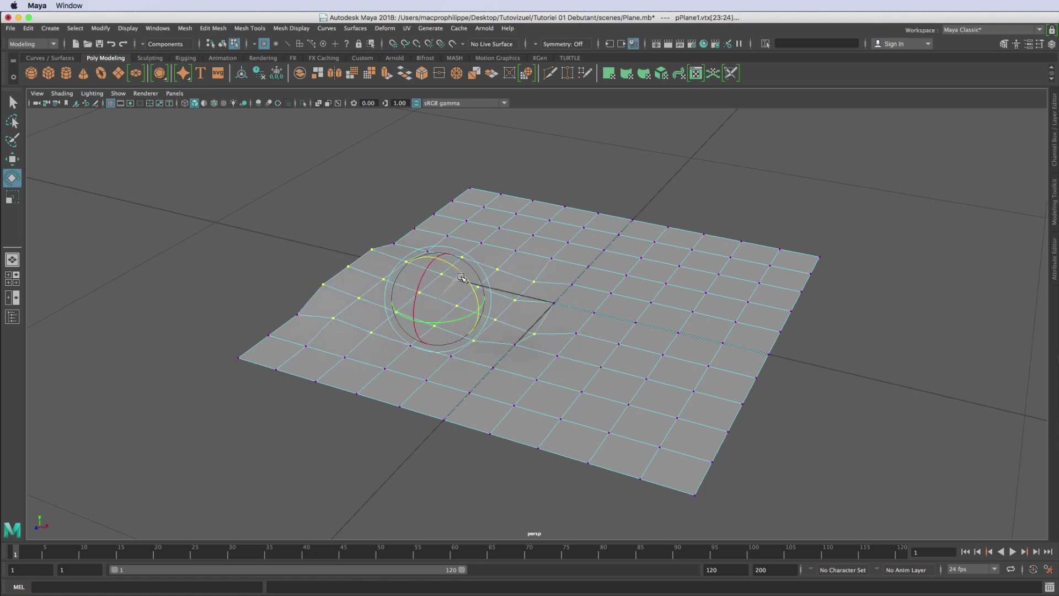
key("ctrl+z")
key("r")
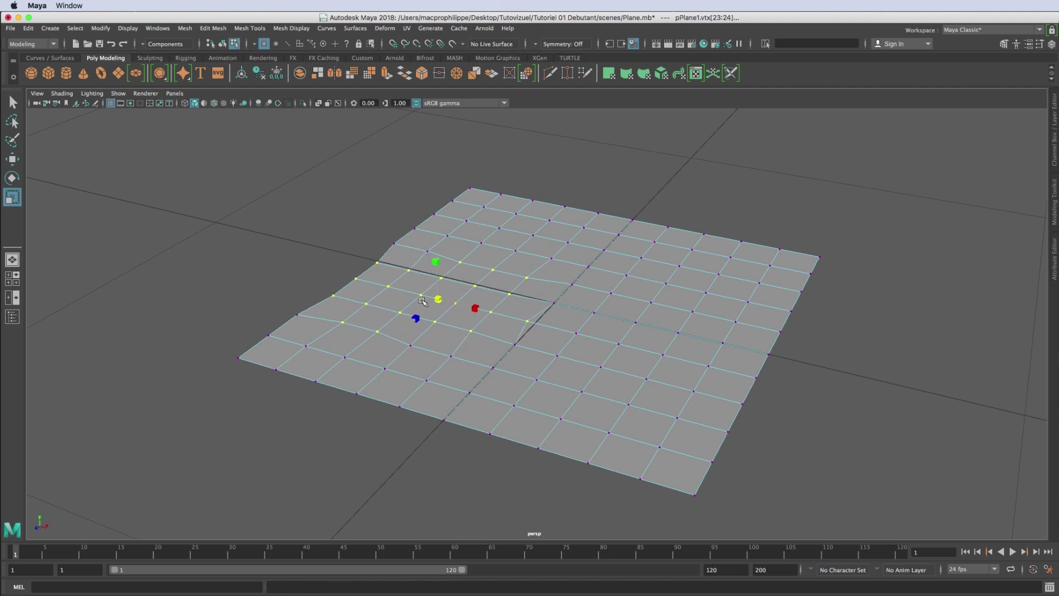
middle_click_drag(422, 300, 409, 302)
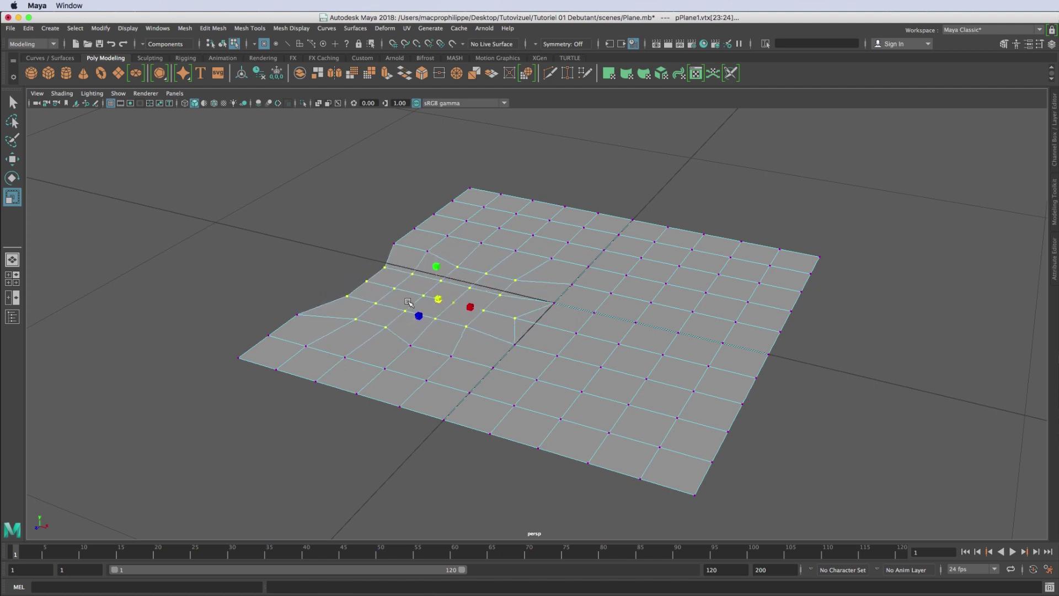
key("ctrl+z")
key("ctrl+z")
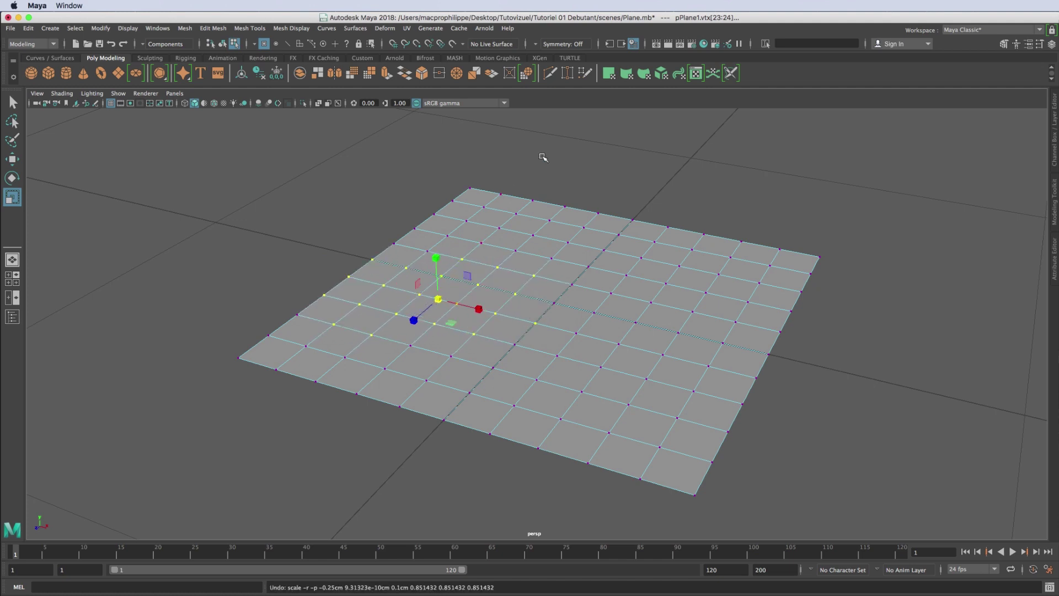
left_click(286, 43)
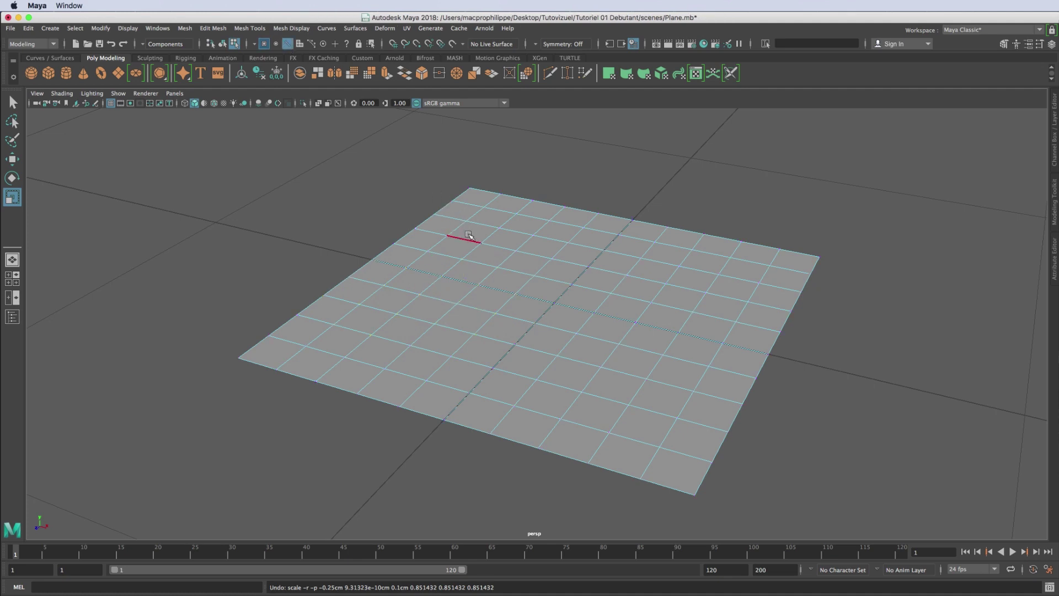
left_click(540, 301)
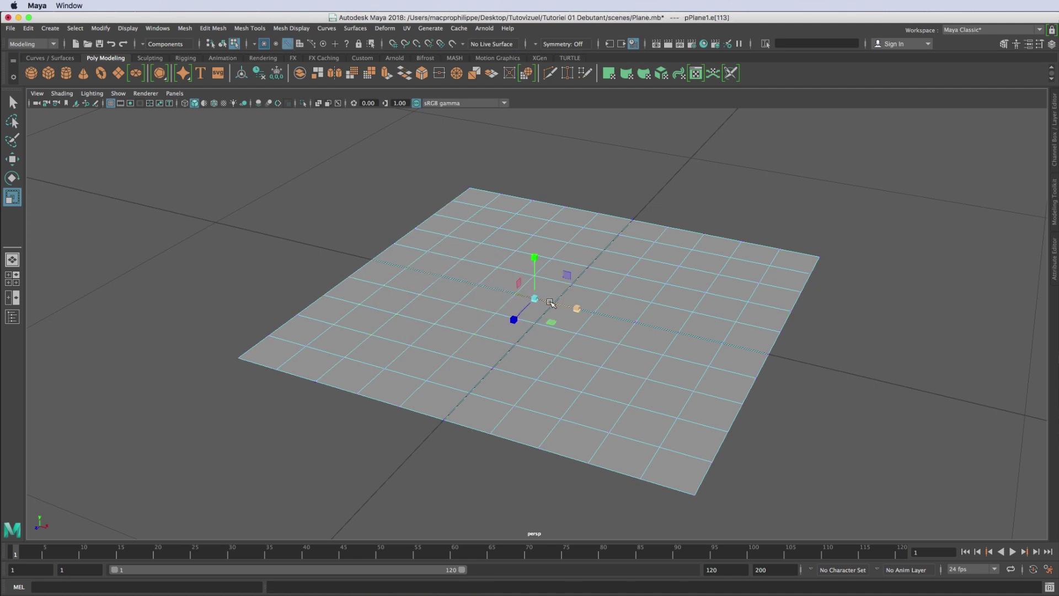
left_click_drag(538, 300, 542, 300)
key("ctrl+z")
key("e")
mouse_move(559, 272)
left_mouse_down()
mouse_move(573, 294)
mouse_move(543, 223)
mouse_move(545, 256)
left_mouse_up()
key("ctrl+z")
key("w")
key("ctrl+z")
left_click_drag(337, 185, 488, 298)
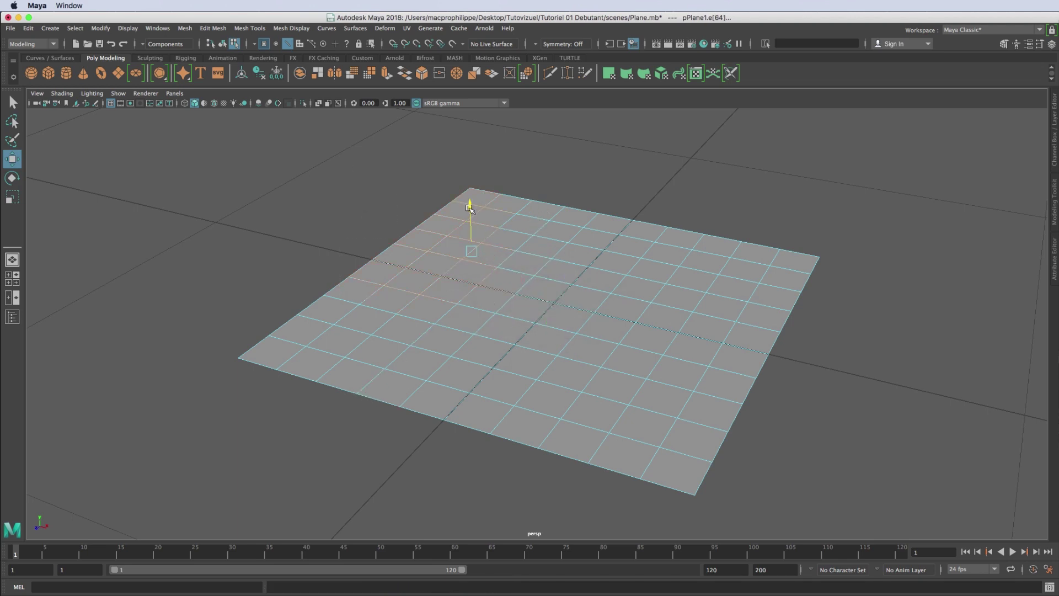
left_click_drag(462, 205, 466, 191)
key("ctrl+z")
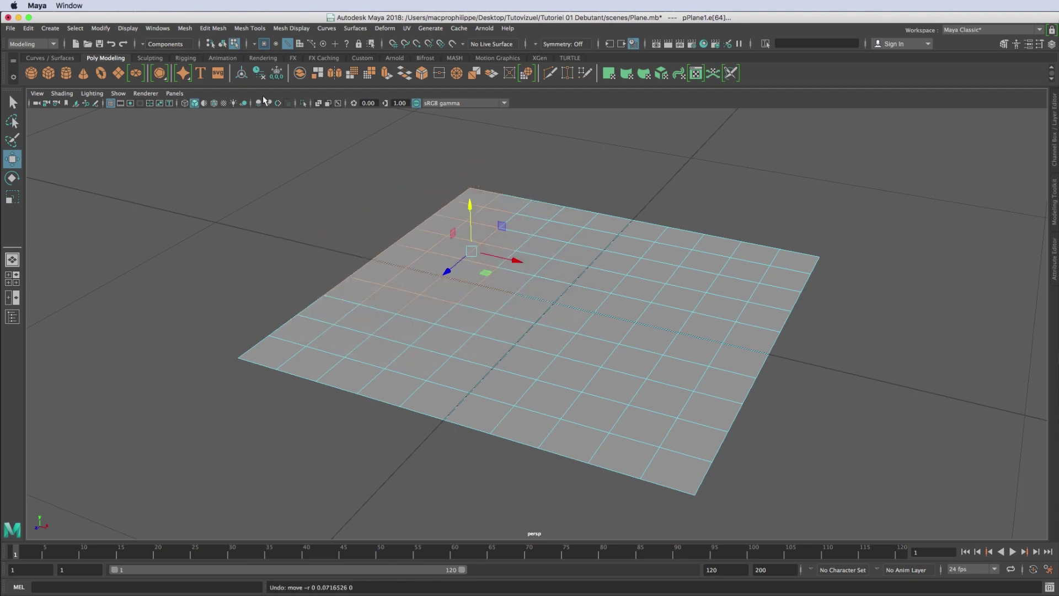
left_click(298, 44)
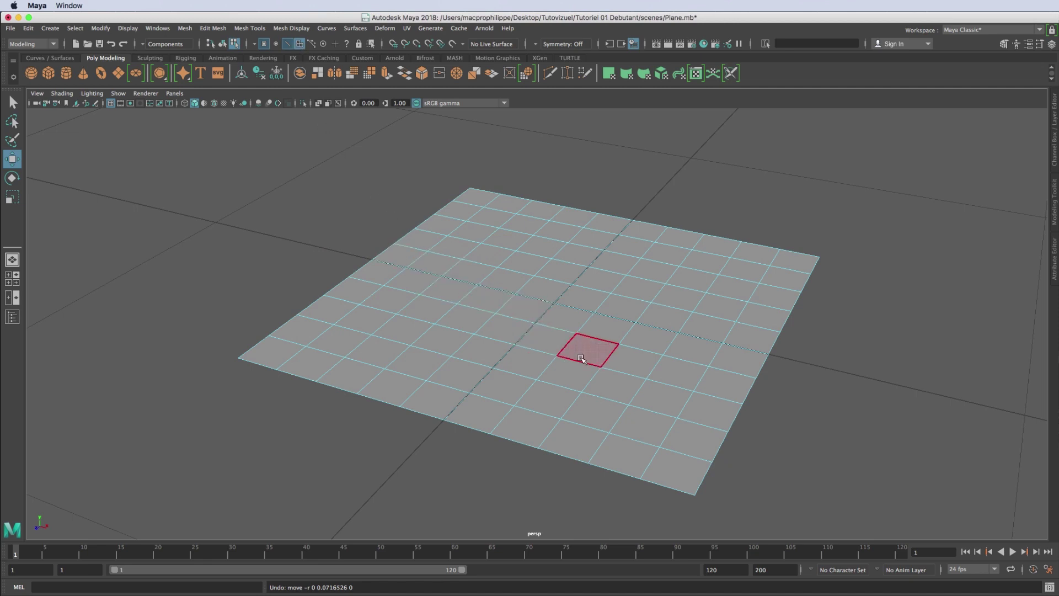
left_click(528, 309)
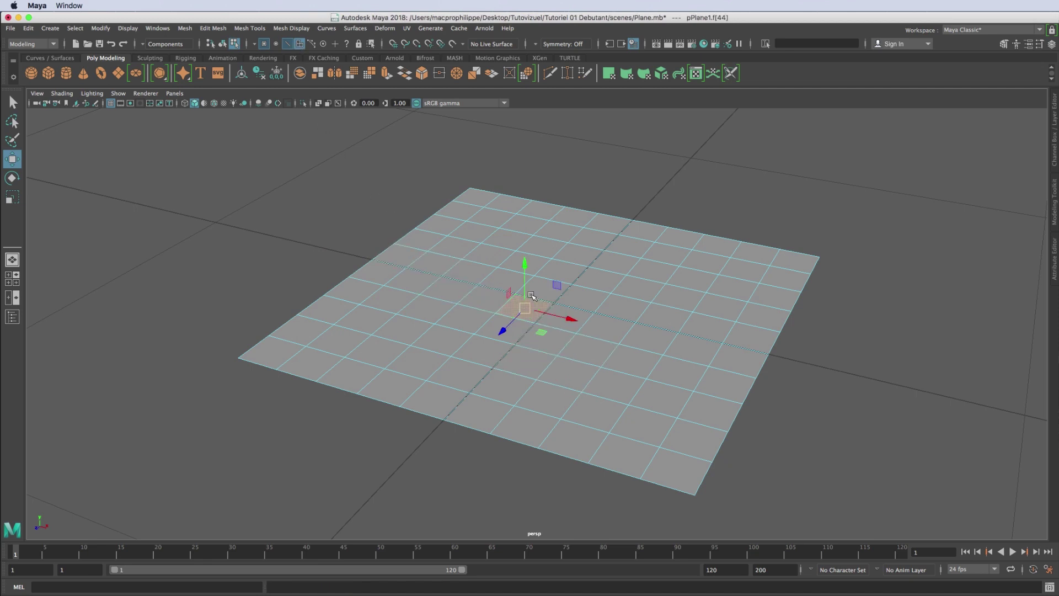
mouse_move(525, 270)
left_mouse_down()
mouse_move(531, 301)
mouse_move(534, 250)
left_mouse_up()
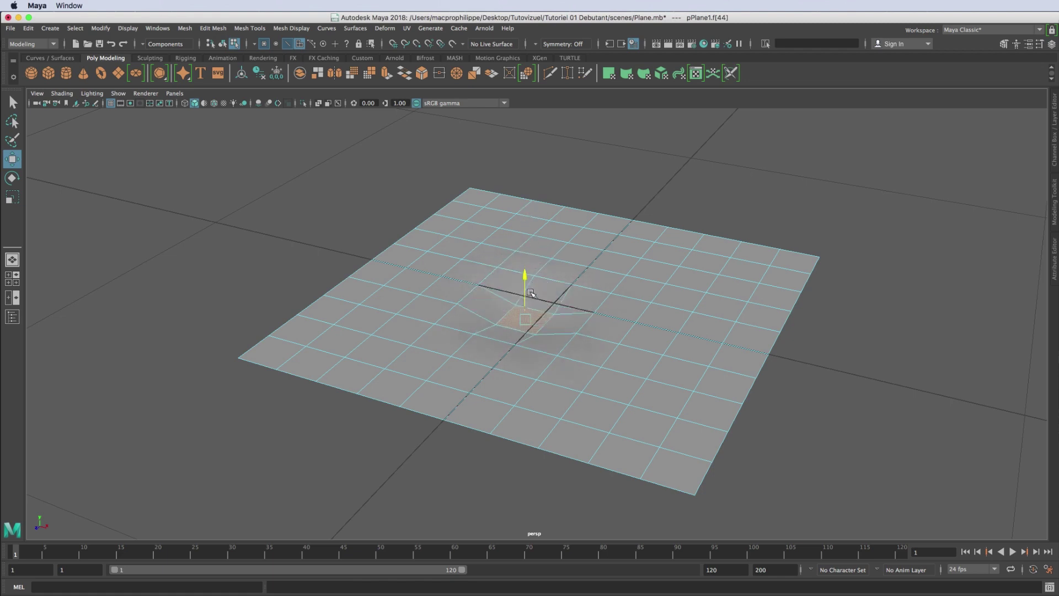
left_click_drag(534, 251, 538, 289)
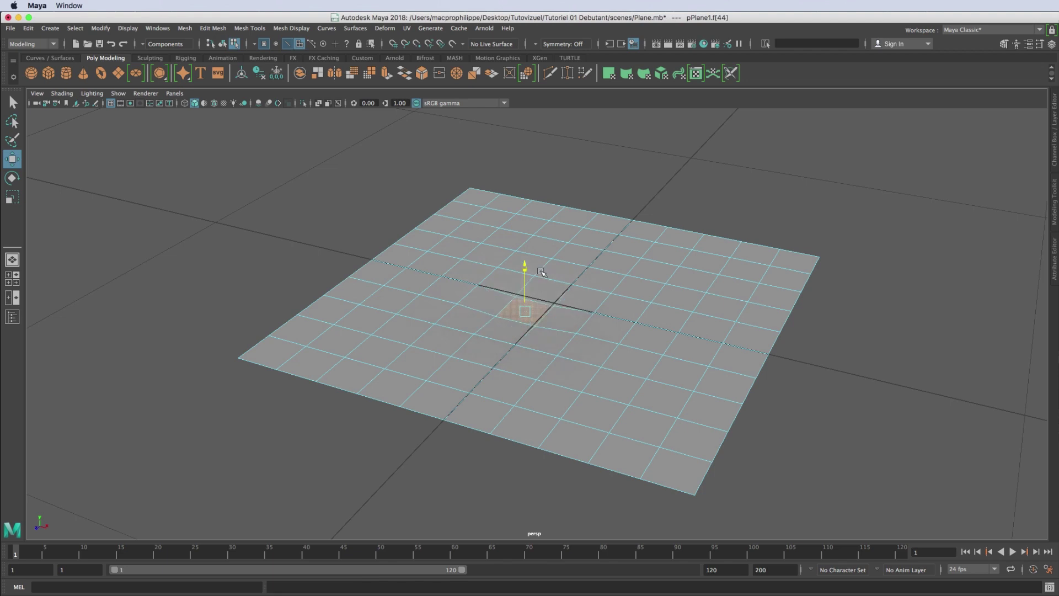
key("ctrl+z")
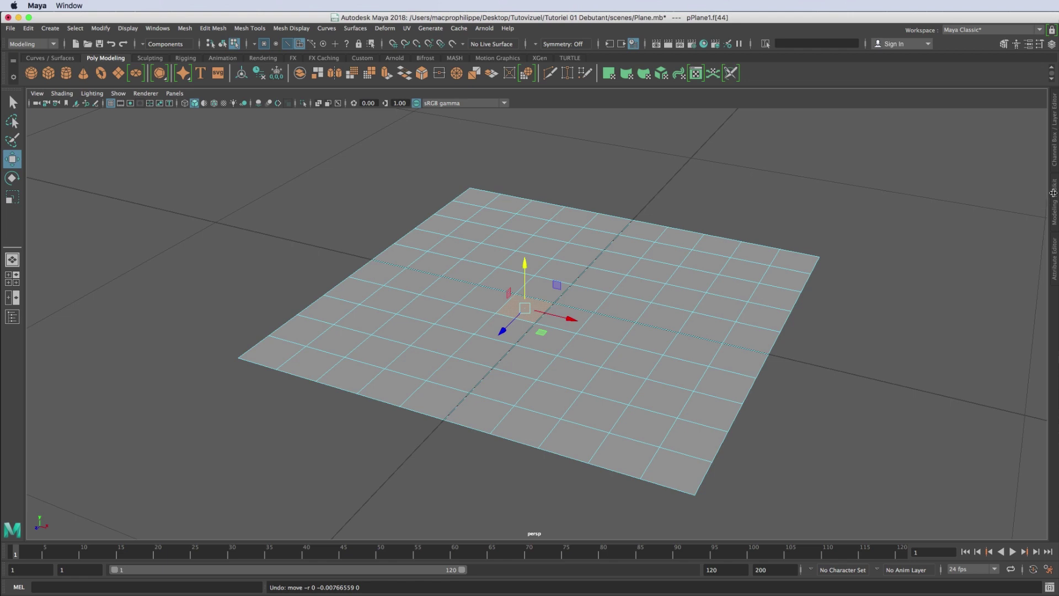
In the Modeling Toolkit's object mode, raise the whole plane, then undo it
left_click(1054, 196)
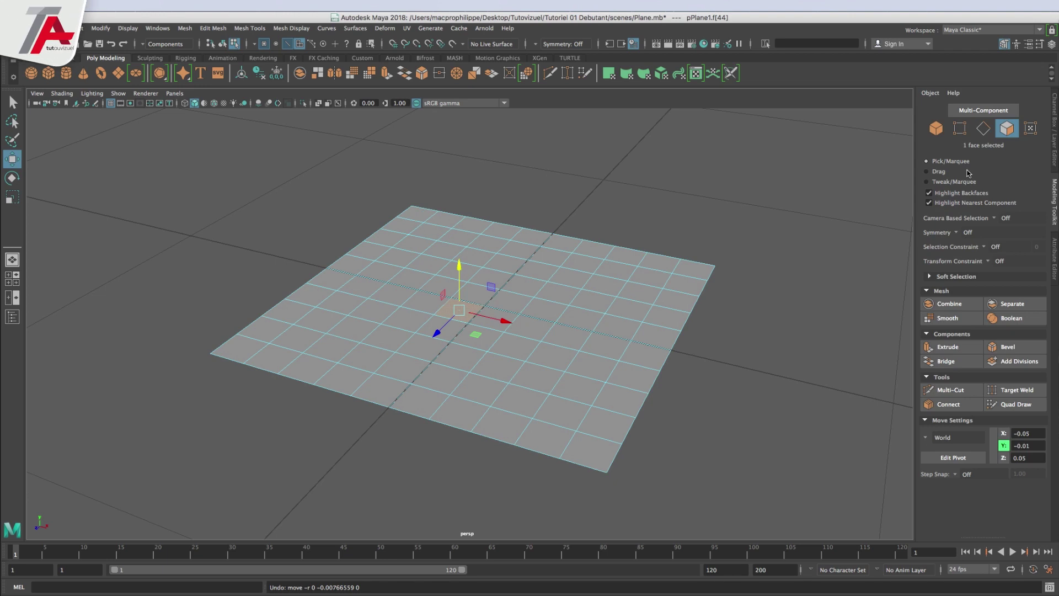
left_click(936, 128)
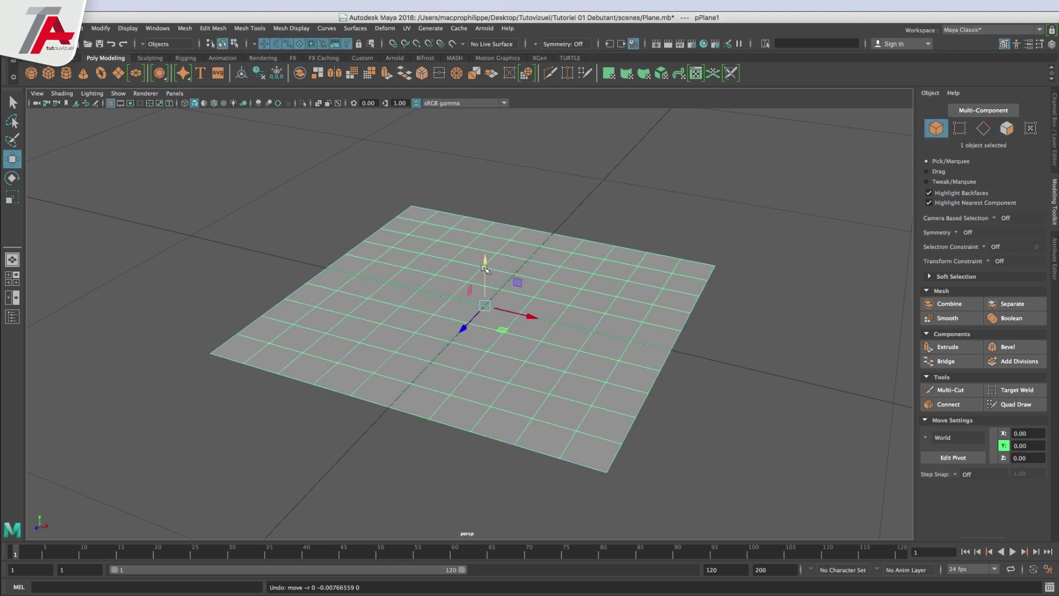
left_click_drag(485, 271, 488, 260)
key("ctrl+z")
In vertex mode, select four right-side vertices, lift them, then undo the lift
left_click(960, 128)
left_click_drag(275, 262, 474, 339)
left_click_drag(573, 238, 625, 277)
left_click_drag(591, 221, 592, 198)
key("ctrl+z")
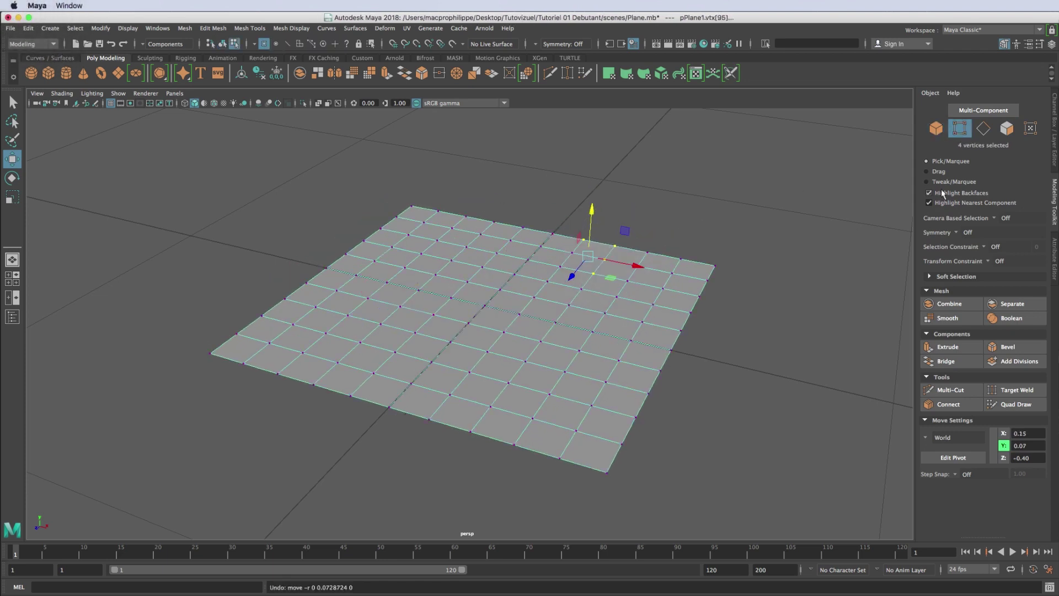
Switch through edge, face and object modes, then show pPlane1's Channel Box values
left_click(984, 132)
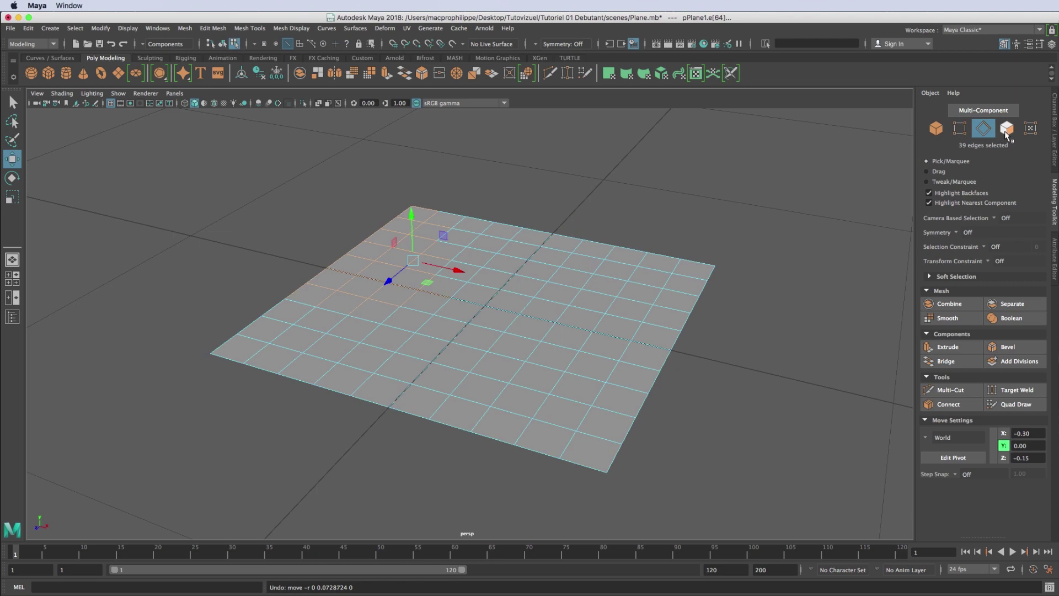
left_click(1006, 130)
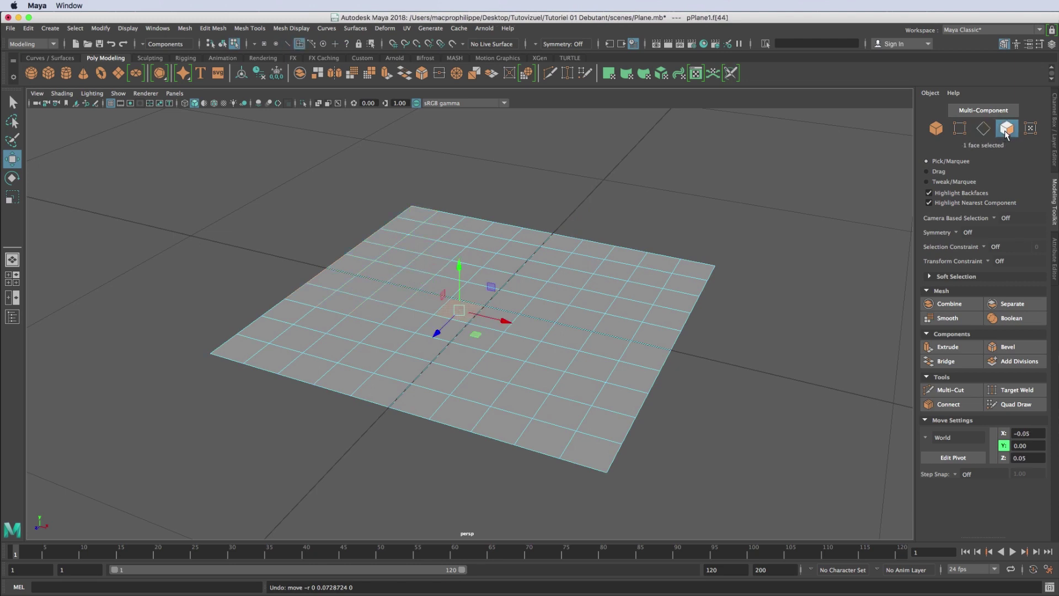
left_click(936, 130)
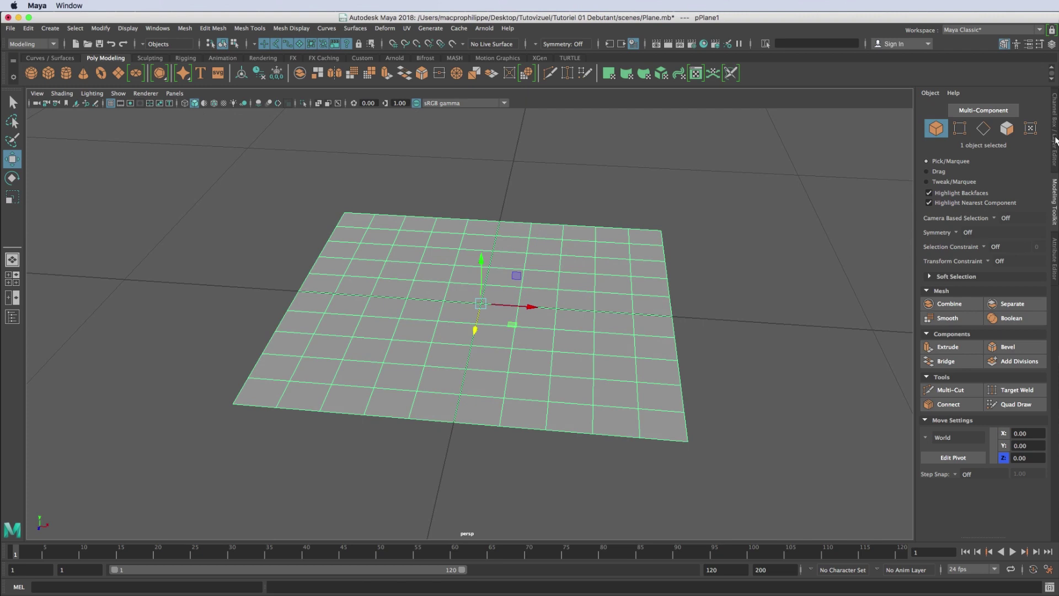
left_click(1055, 141)
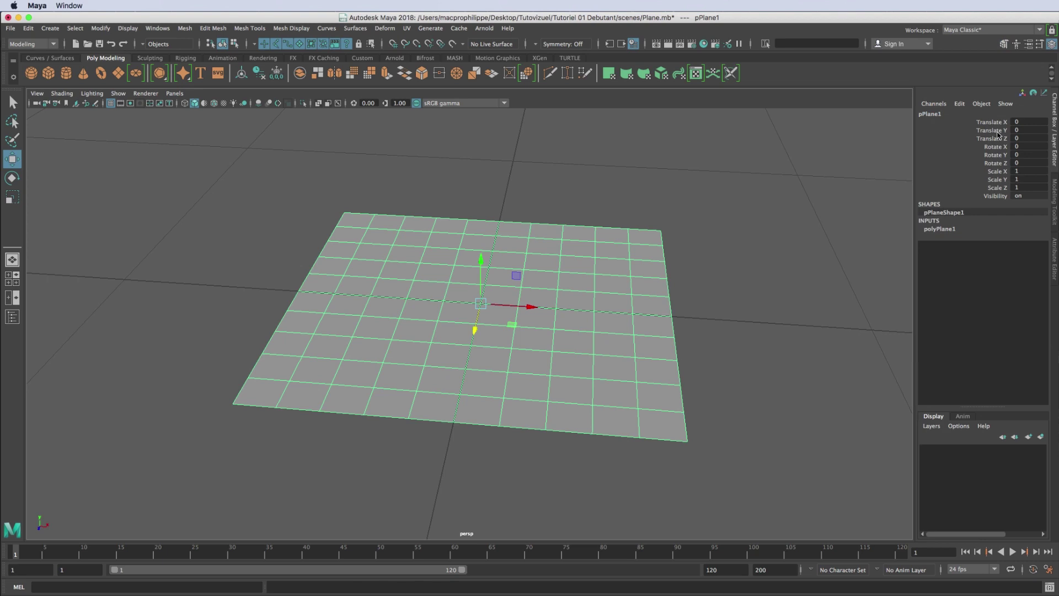
left_click(1020, 122)
type("10")
key("Return")
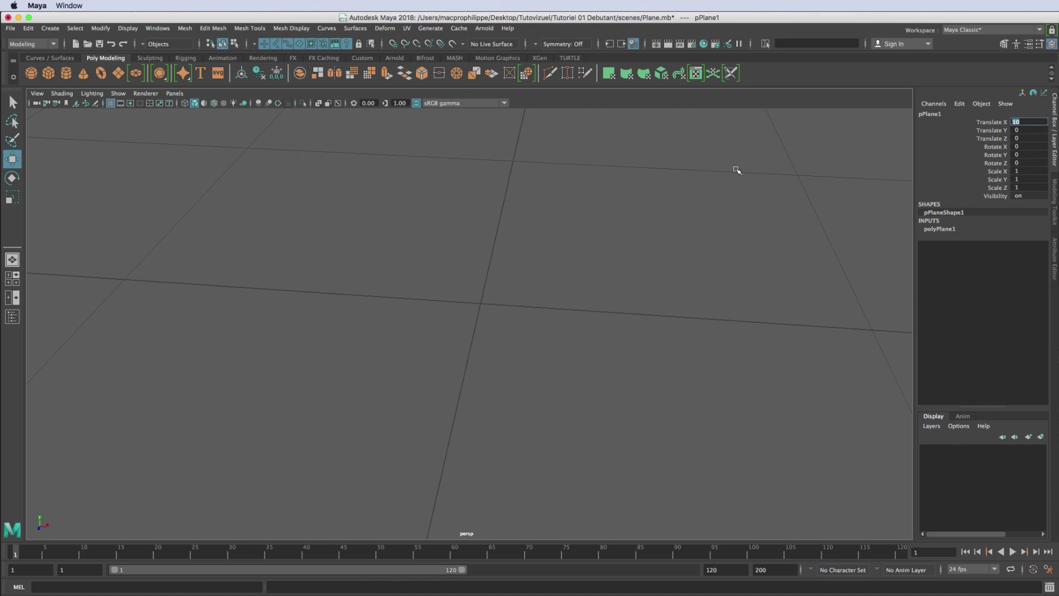
key("f")
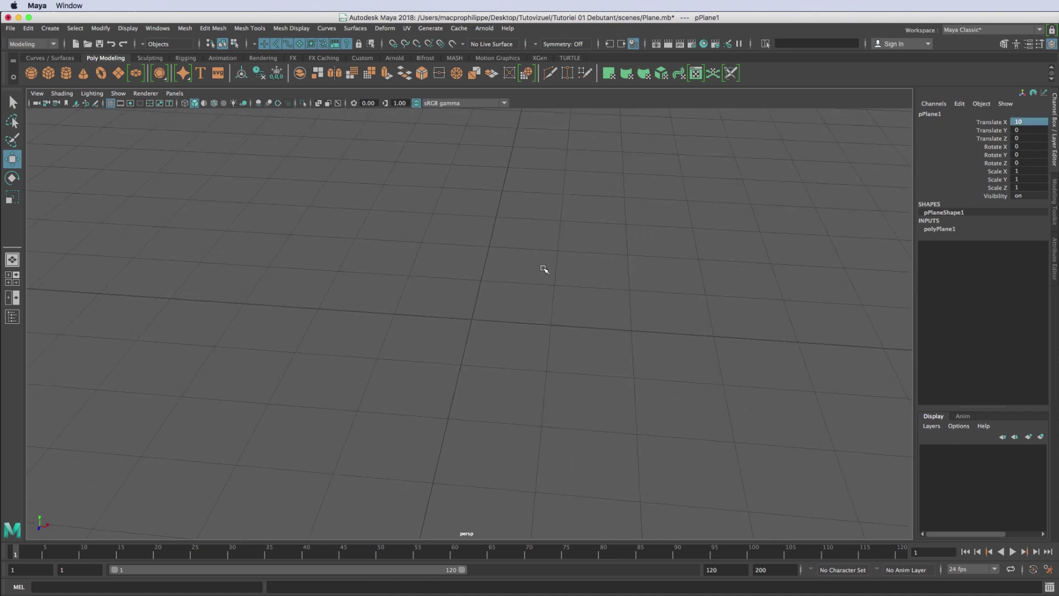
right_click_drag(543, 267, 137, 279, "alt")
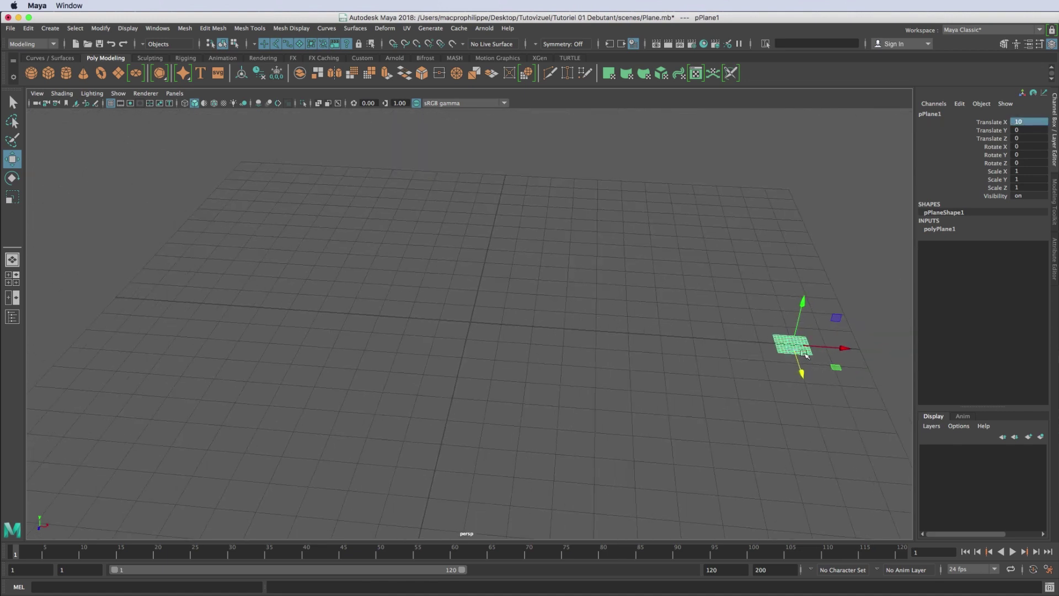
double_click(1020, 122)
key("BackSpace")
type("2")
key("Return")
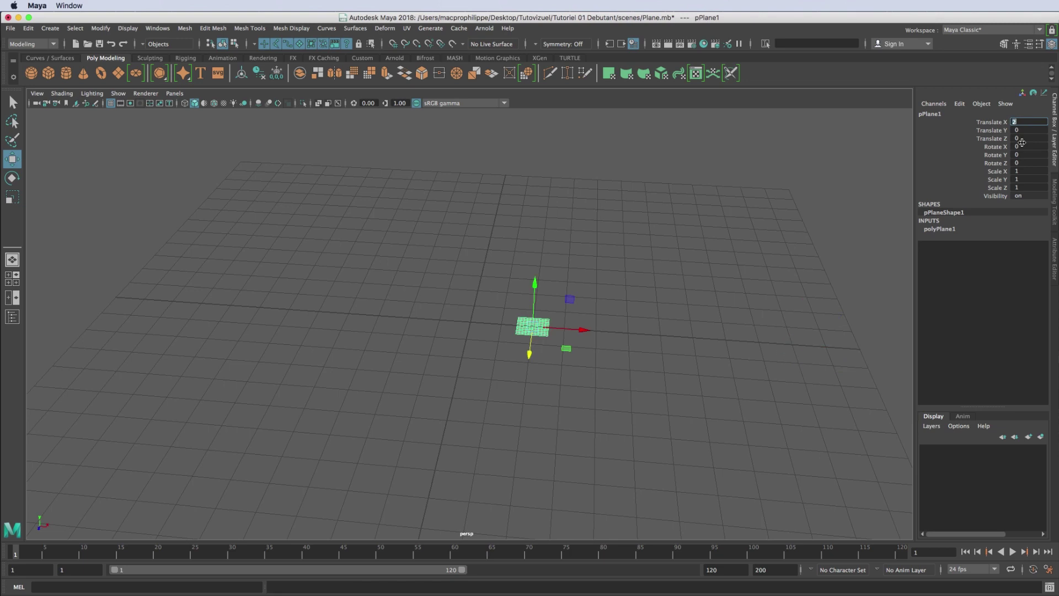
scroll(541, 353, "up", 4)
scroll(551, 351, "up", 3)
middle_click_drag(746, 363, 531, 371, "alt")
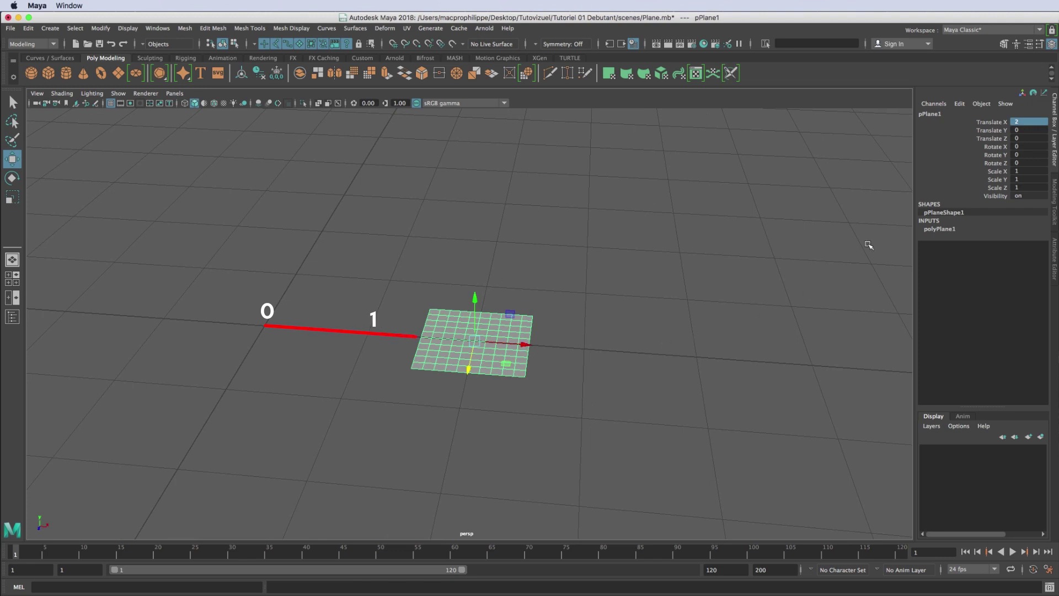
left_click(1022, 146)
type("90")
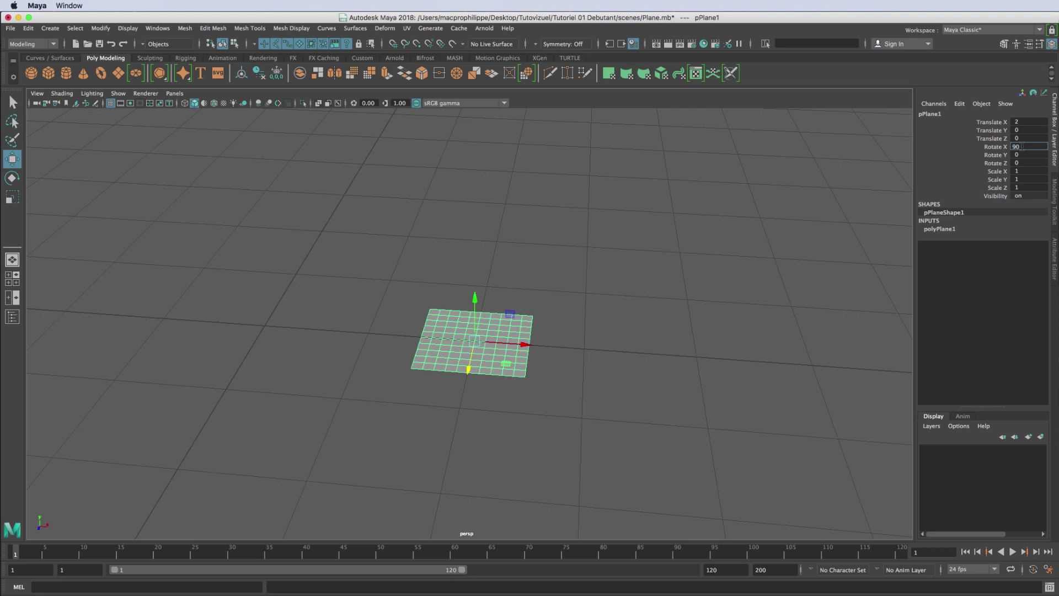
key("Return")
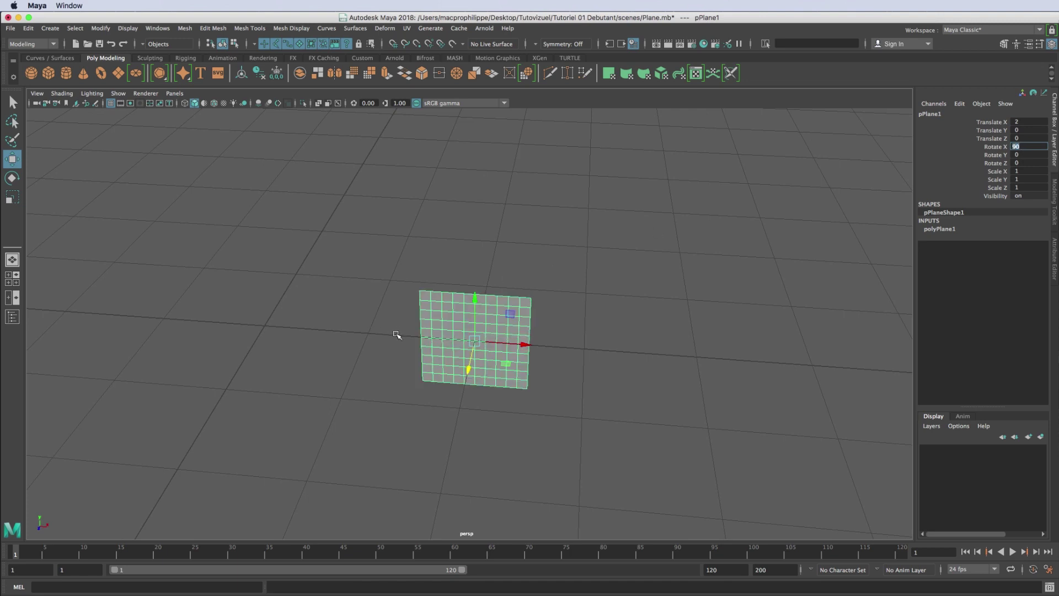
key("z")
key("z")
key("z")
key("z")
key("z")
key("z")
key("z")
scroll(607, 287, "up", 2)
scroll(747, 328, "up", 2)
scroll(713, 359, "up", 3)
scroll(754, 319, "up", 1)
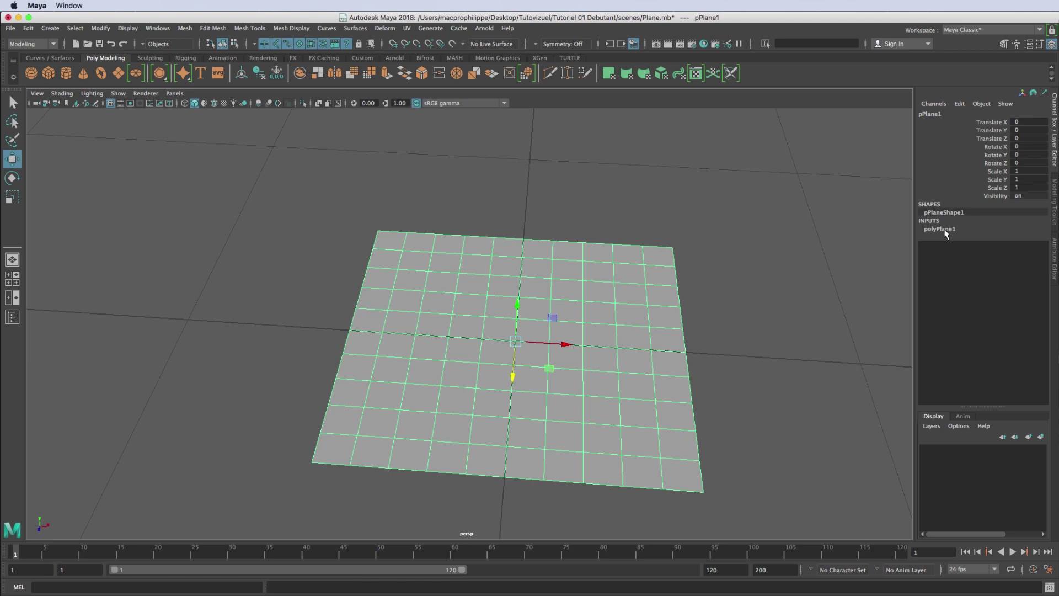
Set polyPlane1's Width and Height to 2 and reframe the view on the plane
left_click(944, 231)
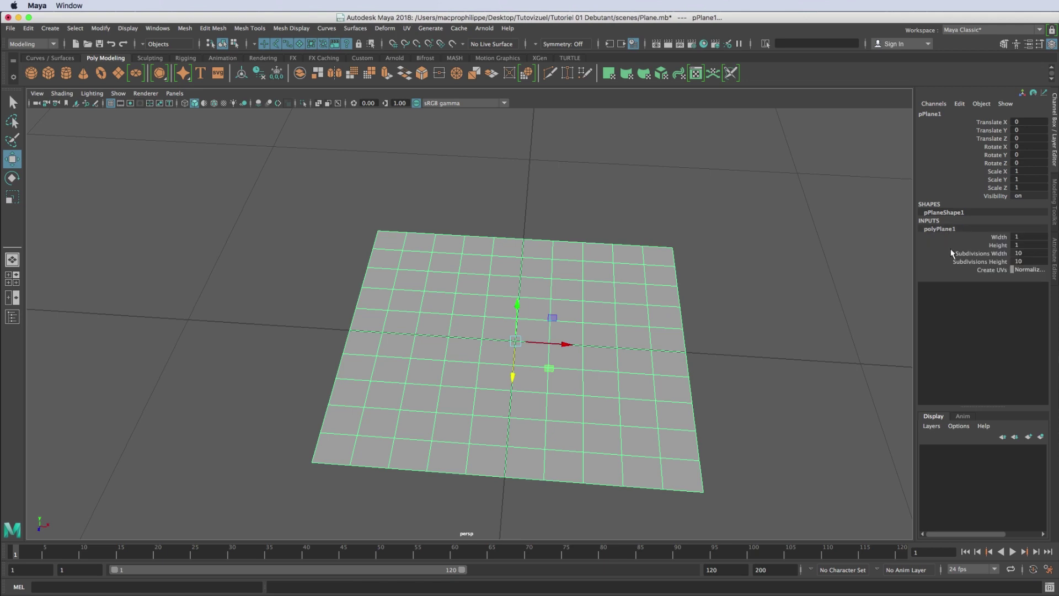
double_click(1017, 237)
key("Tab")
key("Tab")
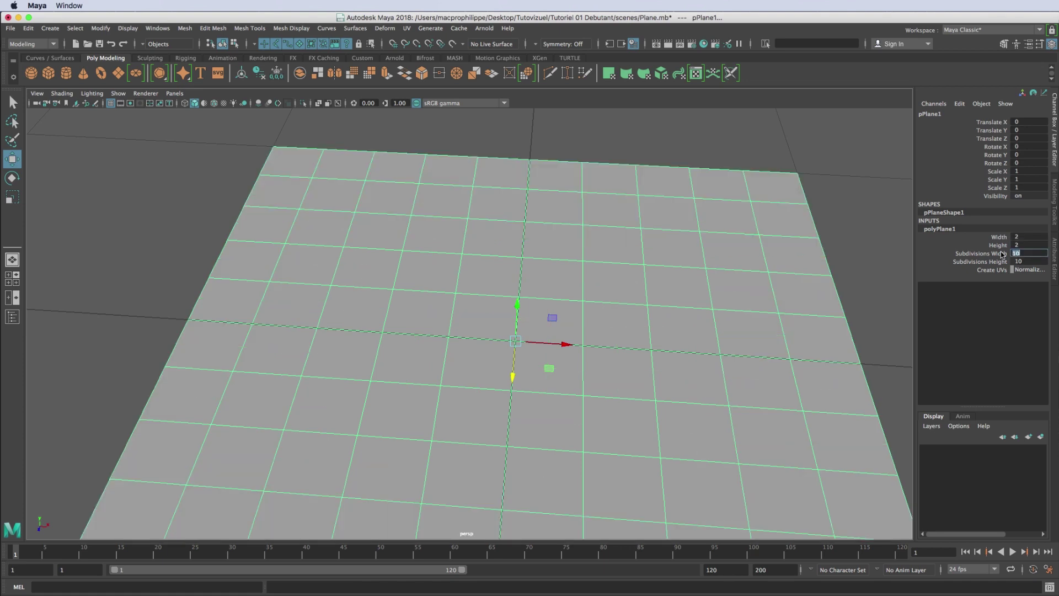
right_click_drag(611, 316, 439, 305, "alt")
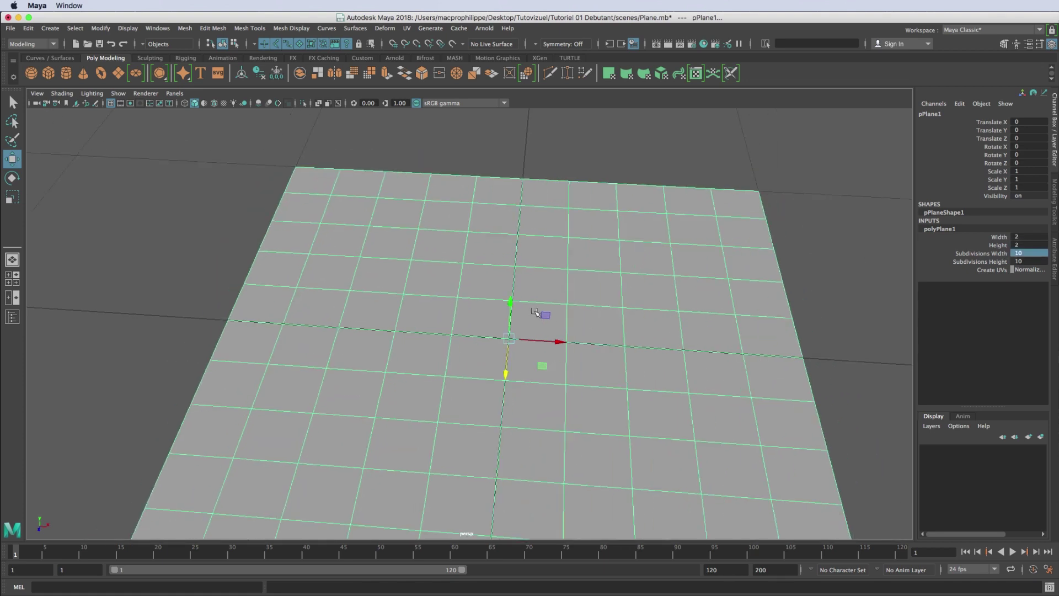
middle_click_drag(439, 305, 455, 249, "alt")
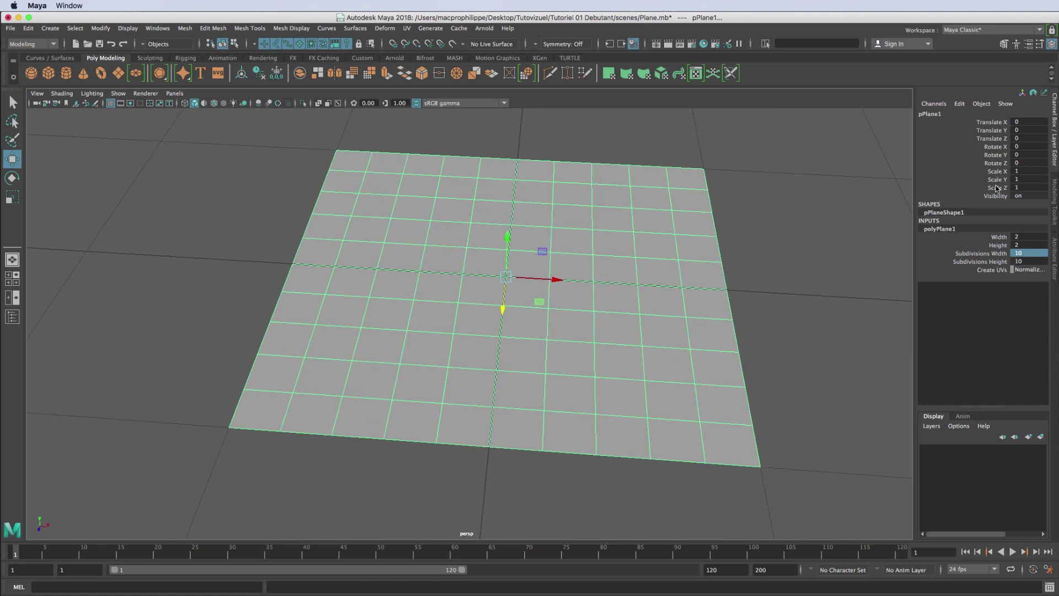
Try Scale X values of 2 and 0 on pPlane1, then reset it to 1
left_click(1016, 171)
key("Return")
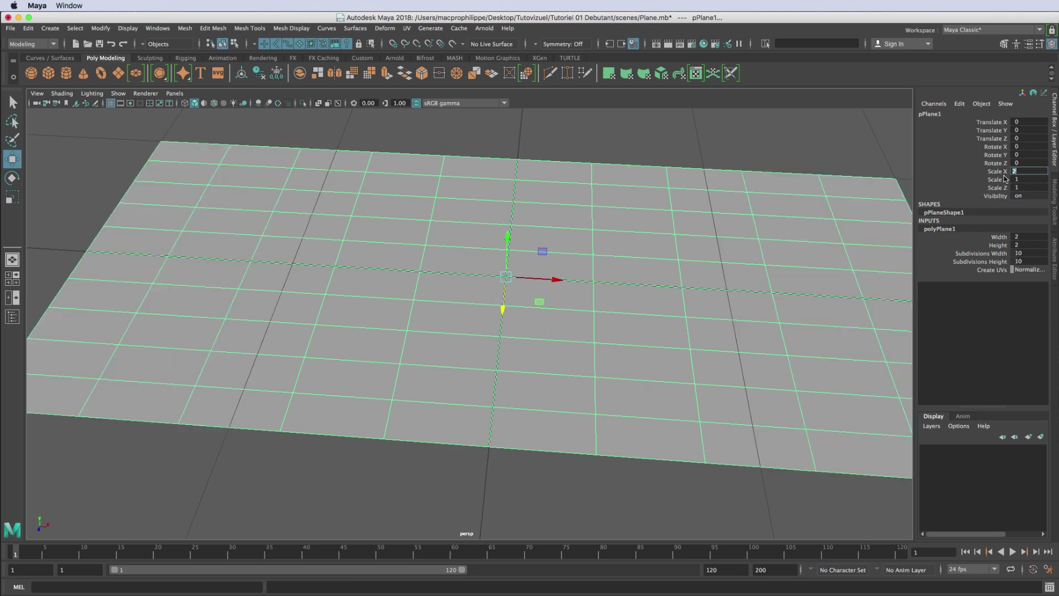
type("0")
key("Return")
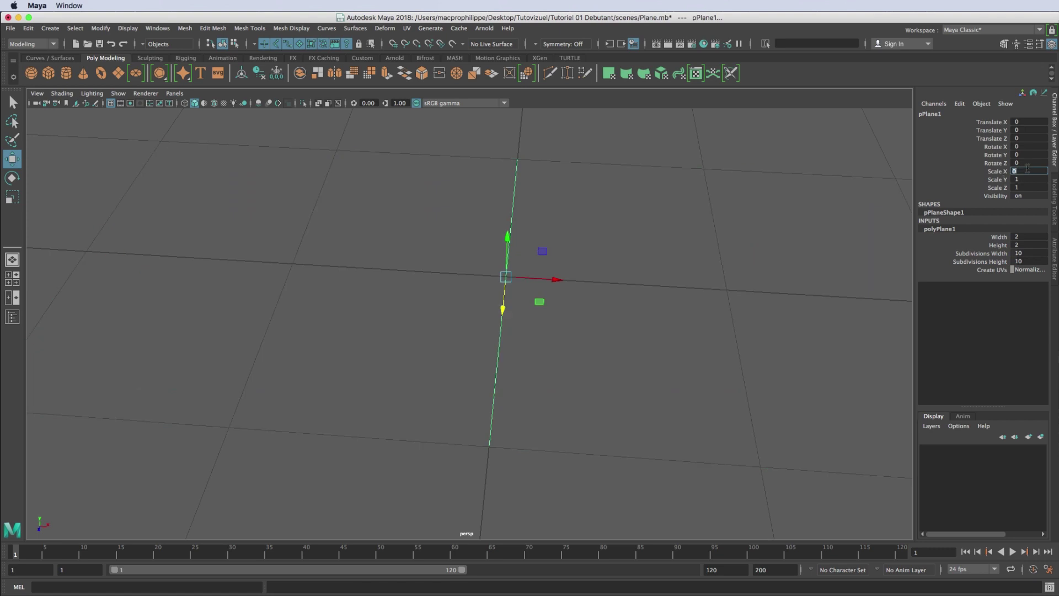
left_click(1026, 169)
type("1")
key("Return")
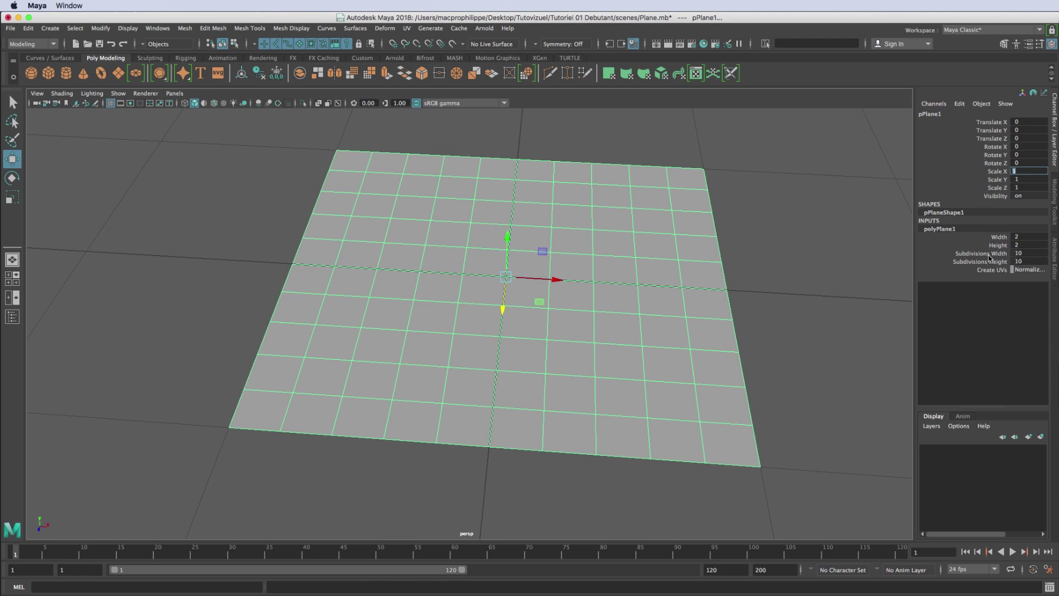
Middle-drag Subdivisions Width up to 20 and enter 20 for Subdivisions Height
left_click(989, 255)
middle_click_drag(845, 260, 889, 259)
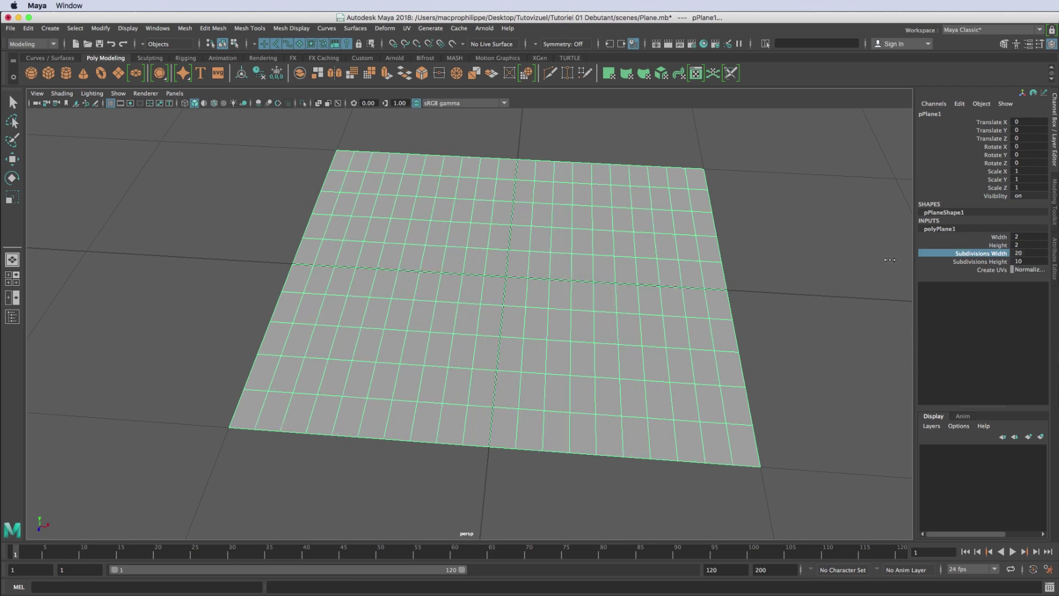
double_click(1021, 261)
type("2")
key("Return")
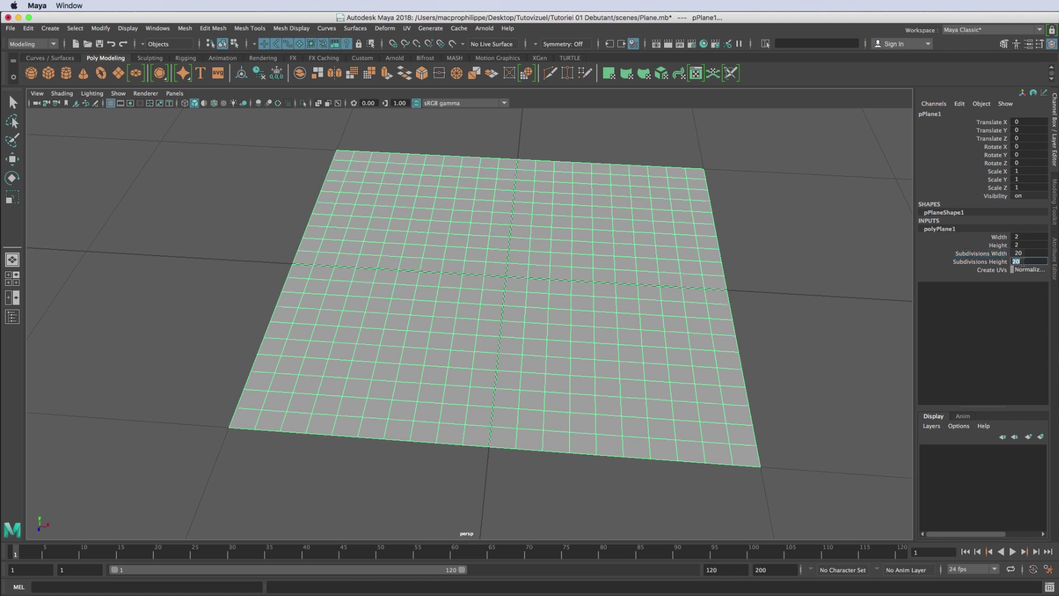
left_click(999, 133)
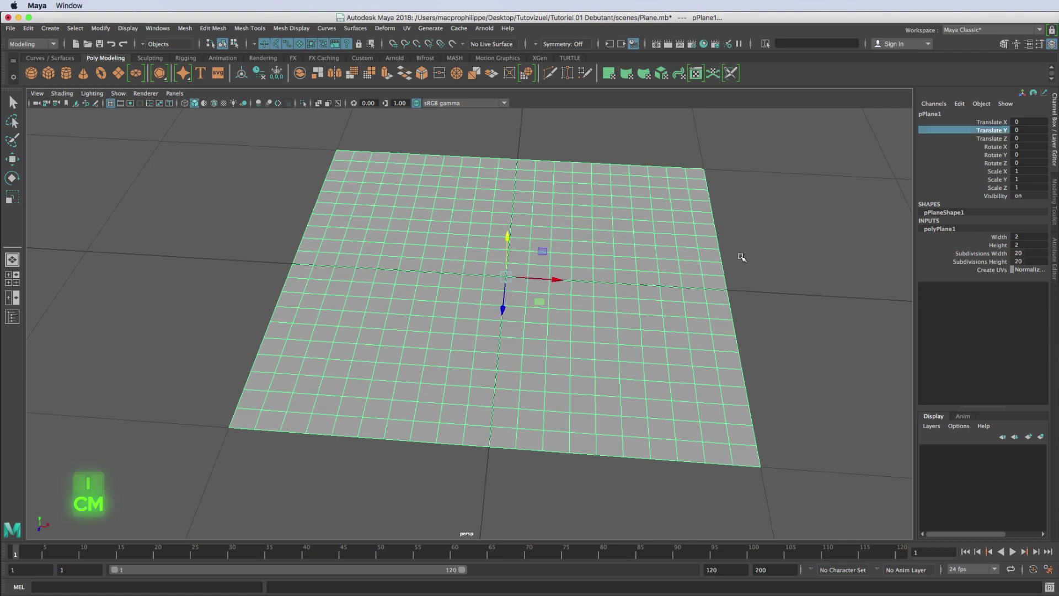
mouse_move(759, 256)
middle_mouse_down()
mouse_move(862, 299)
mouse_move(733, 303)
mouse_move(770, 235)
mouse_move(778, 191)
mouse_move(773, 345)
mouse_move(783, 208)
mouse_move(789, 325)
middle_mouse_up()
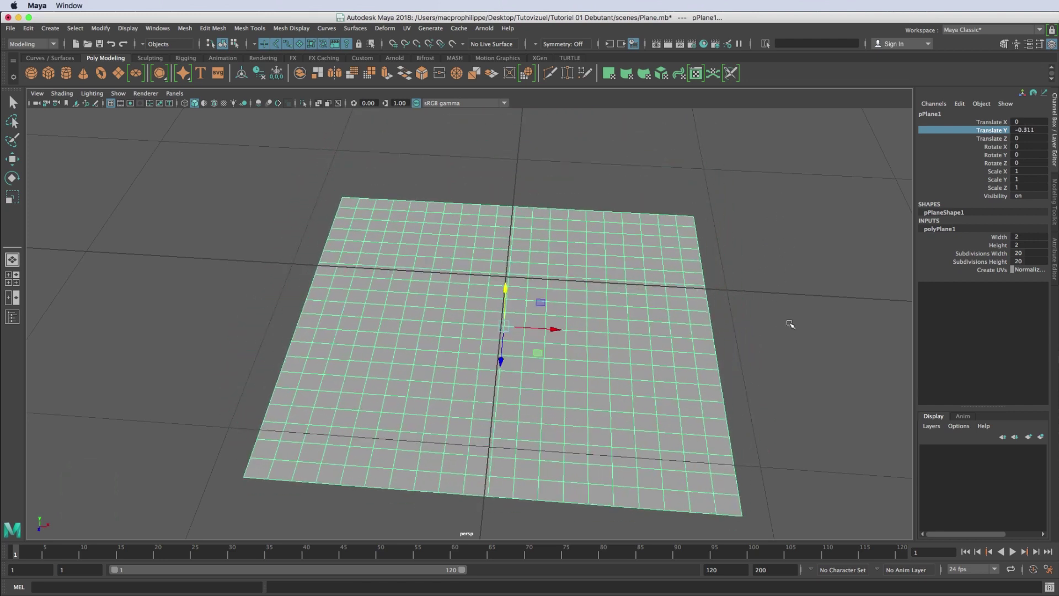
double_click(1015, 130)
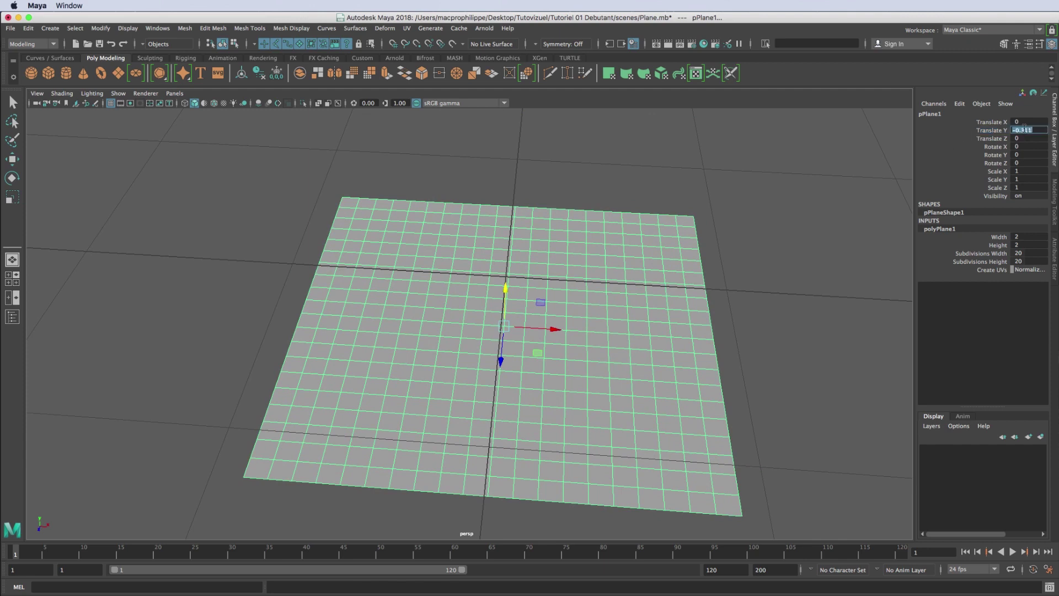
type("0")
key("Return")
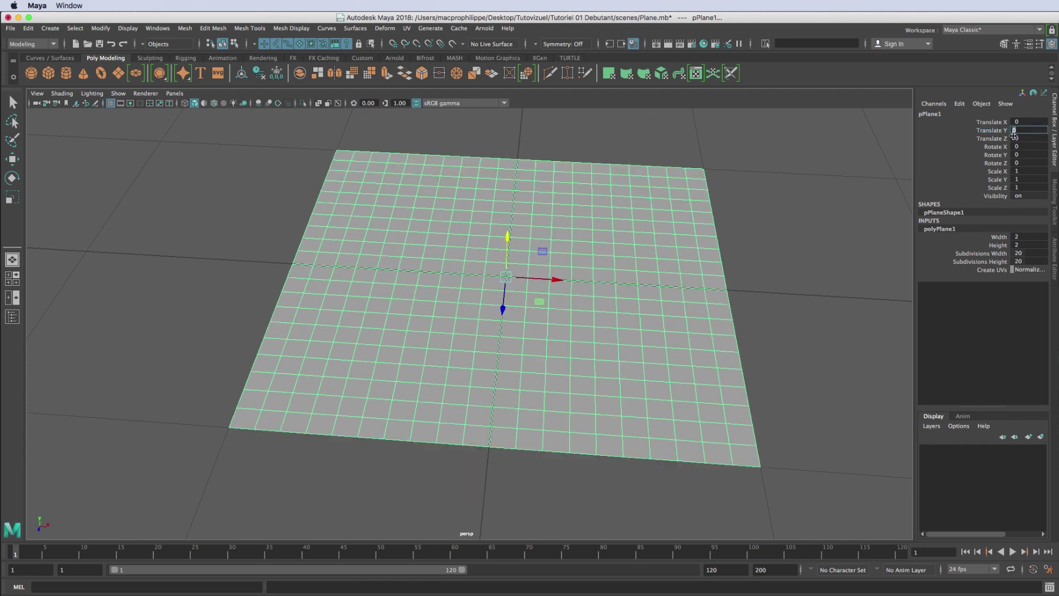